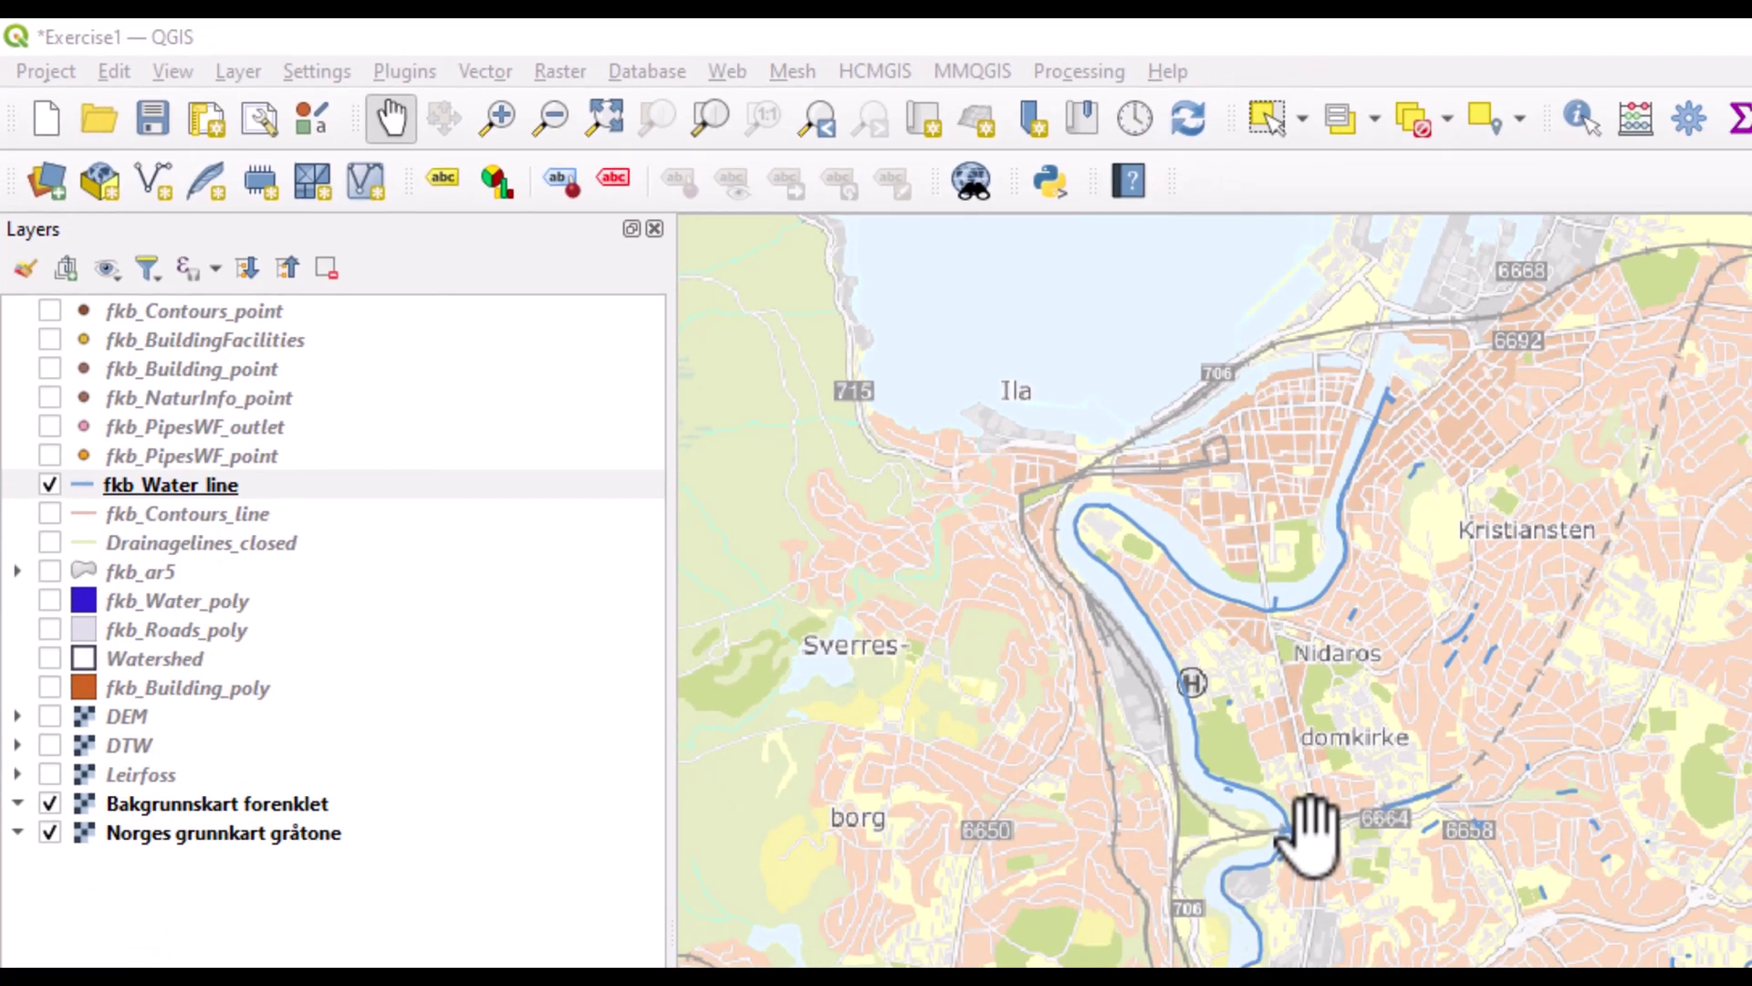
- Identify the fkb_Water_line feature along the narrow road between the river and building 43, using Identify Features
scroll(743, 579, "down", 3)
scroll(708, 541, "up", 5)
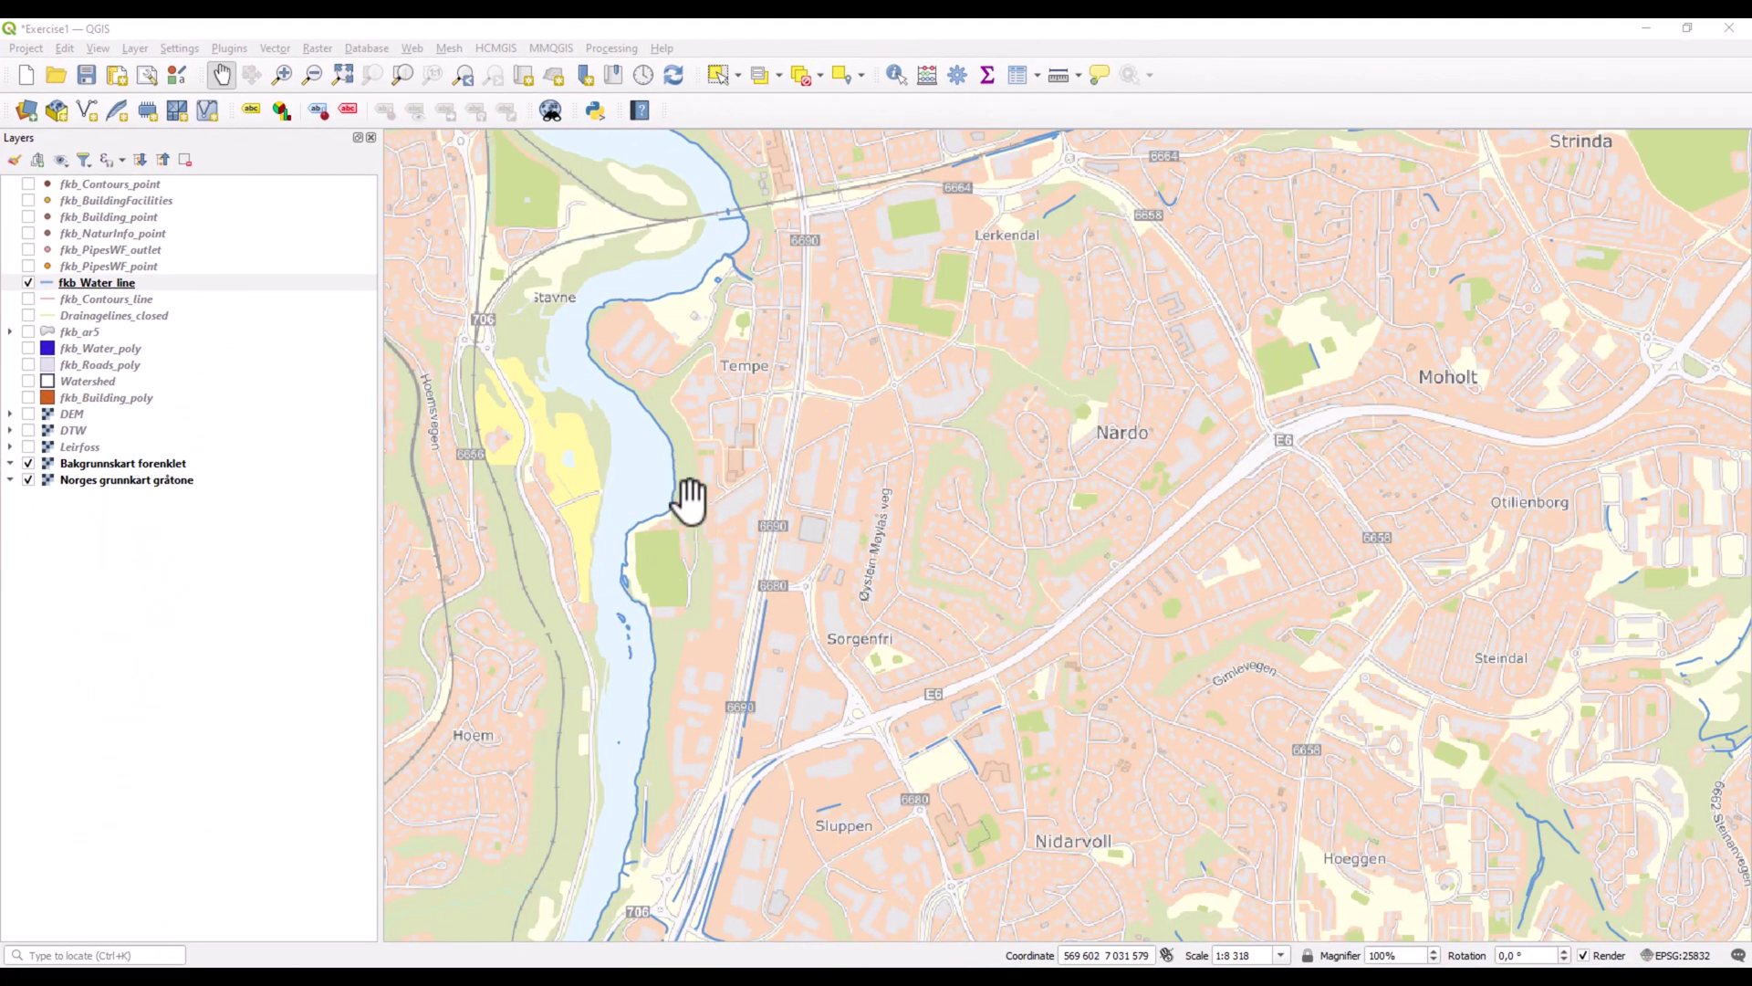
left_click_drag(744, 696, 746, 451)
scroll(746, 451, "up", 1)
scroll(707, 439, "up", 1)
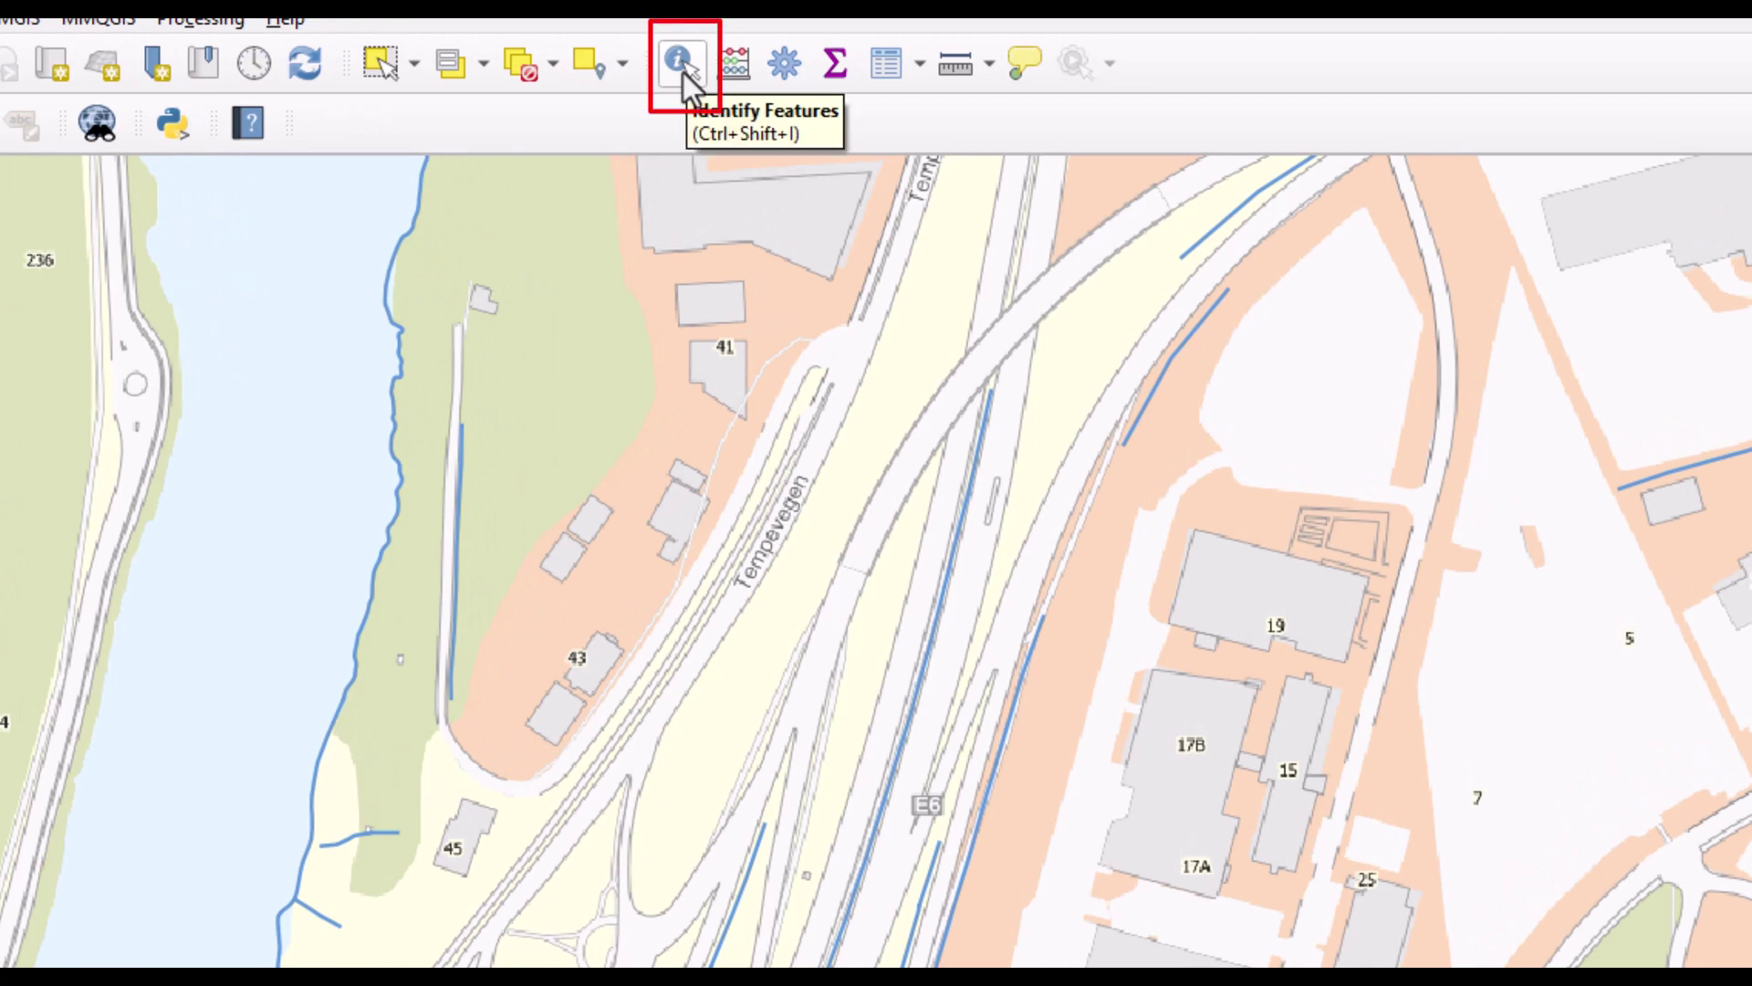
left_click(680, 62)
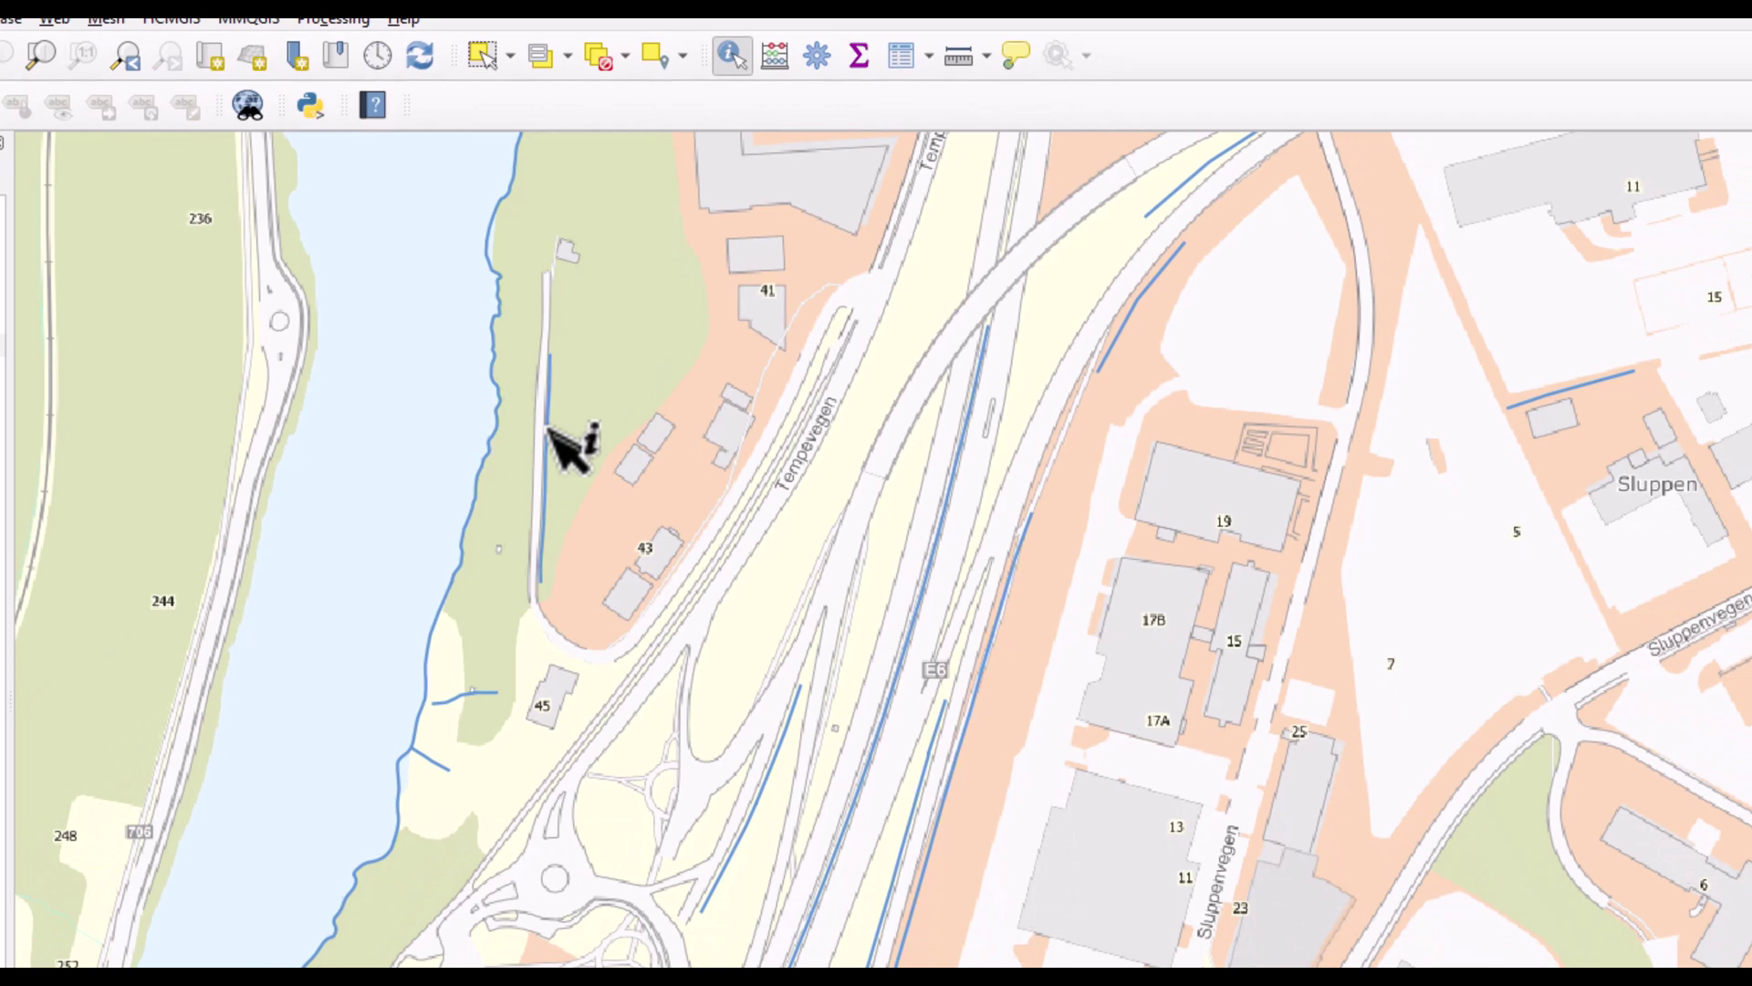
left_click(481, 497)
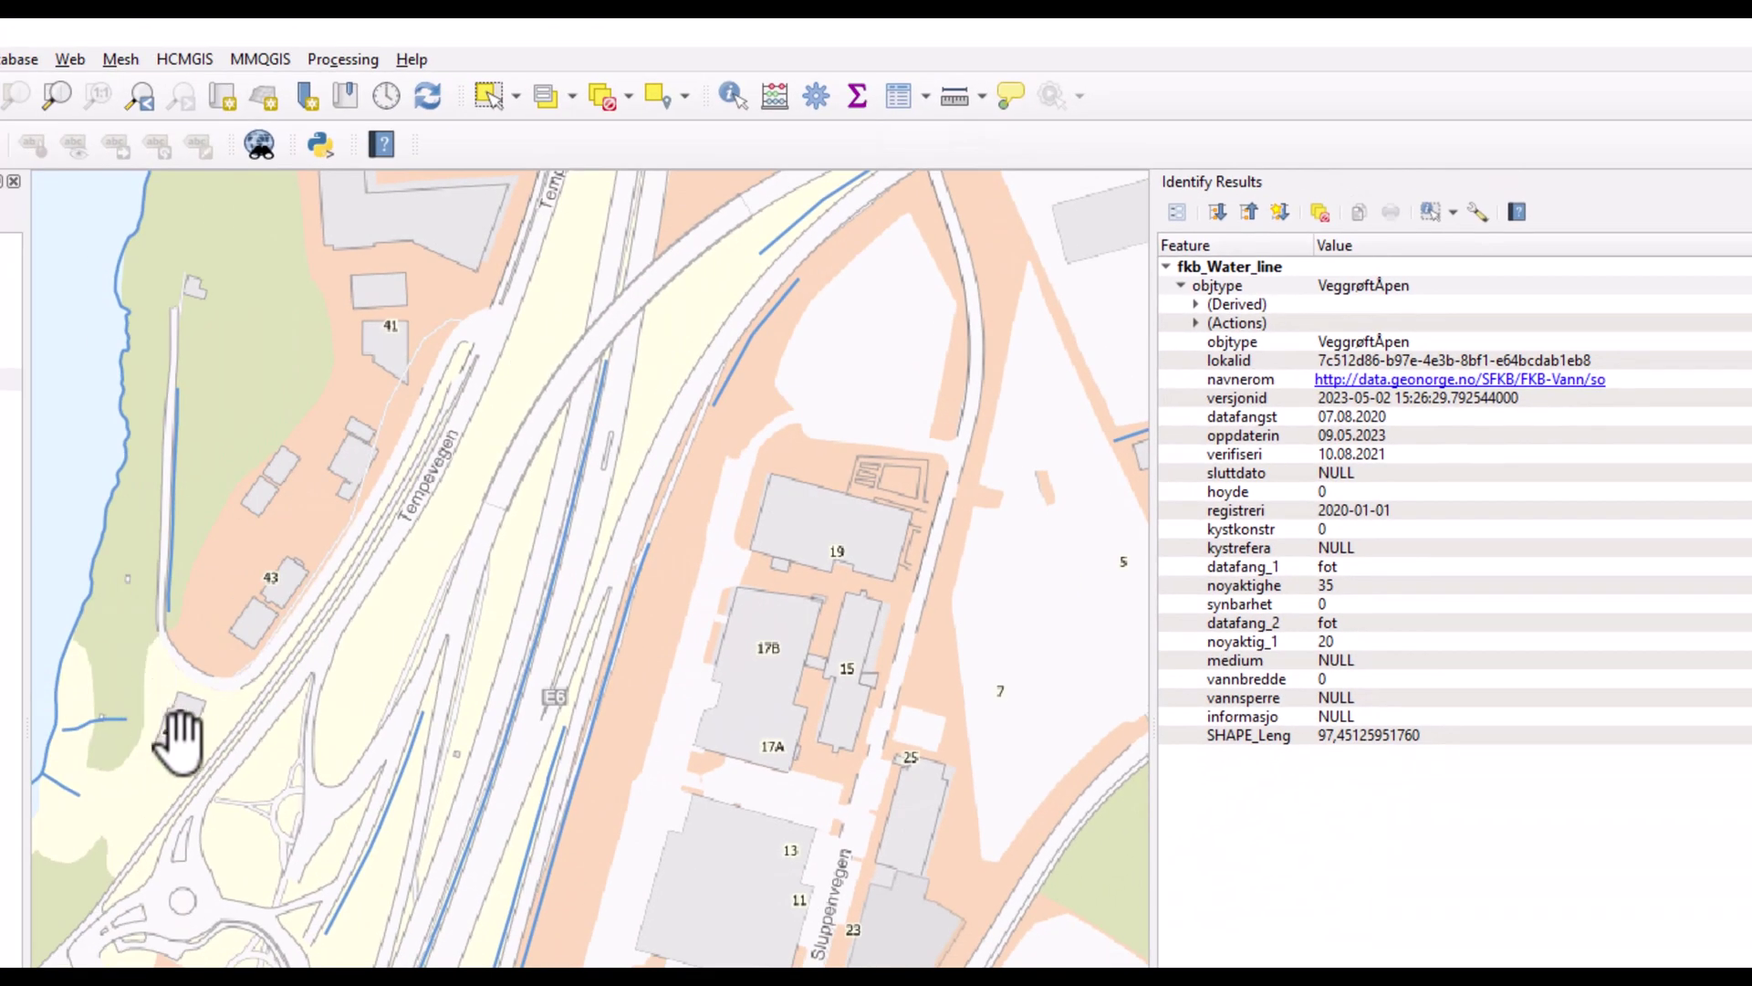
- Identify the short water line just west of building 45 and the adjacent line along the river's edge
left_click_drag(180, 742, 570, 474)
key("ctrl+shift+i")
left_click(484, 447)
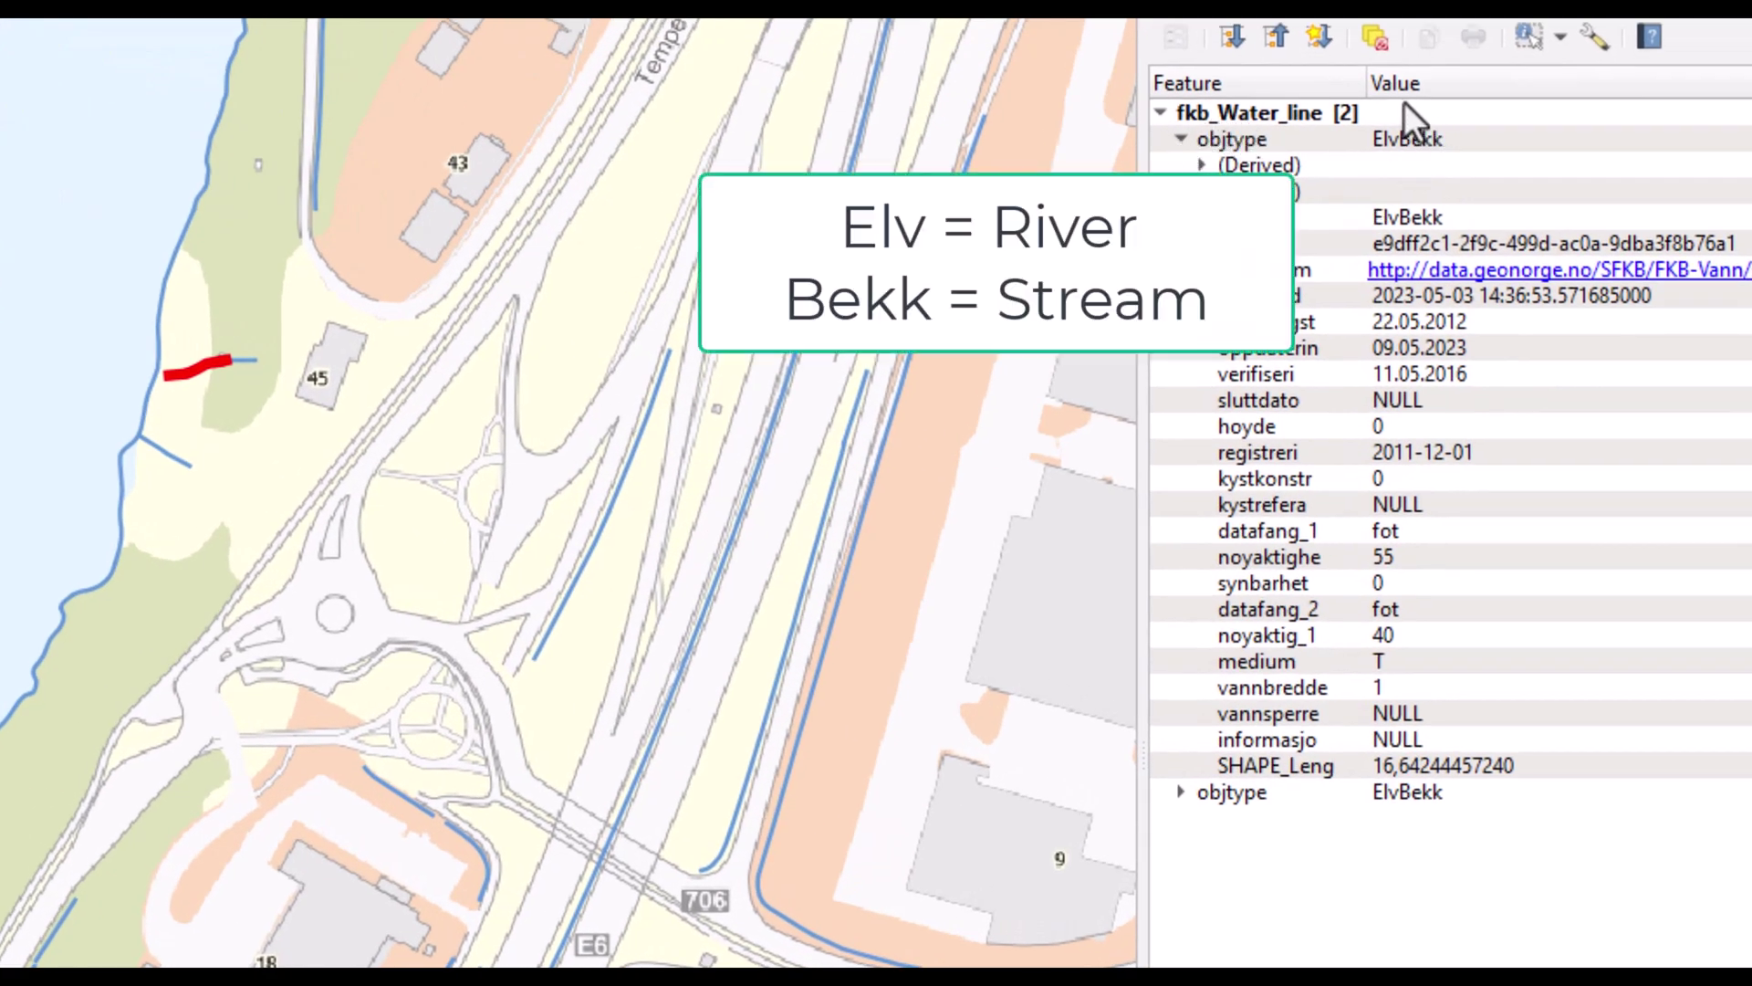
left_click(190, 195)
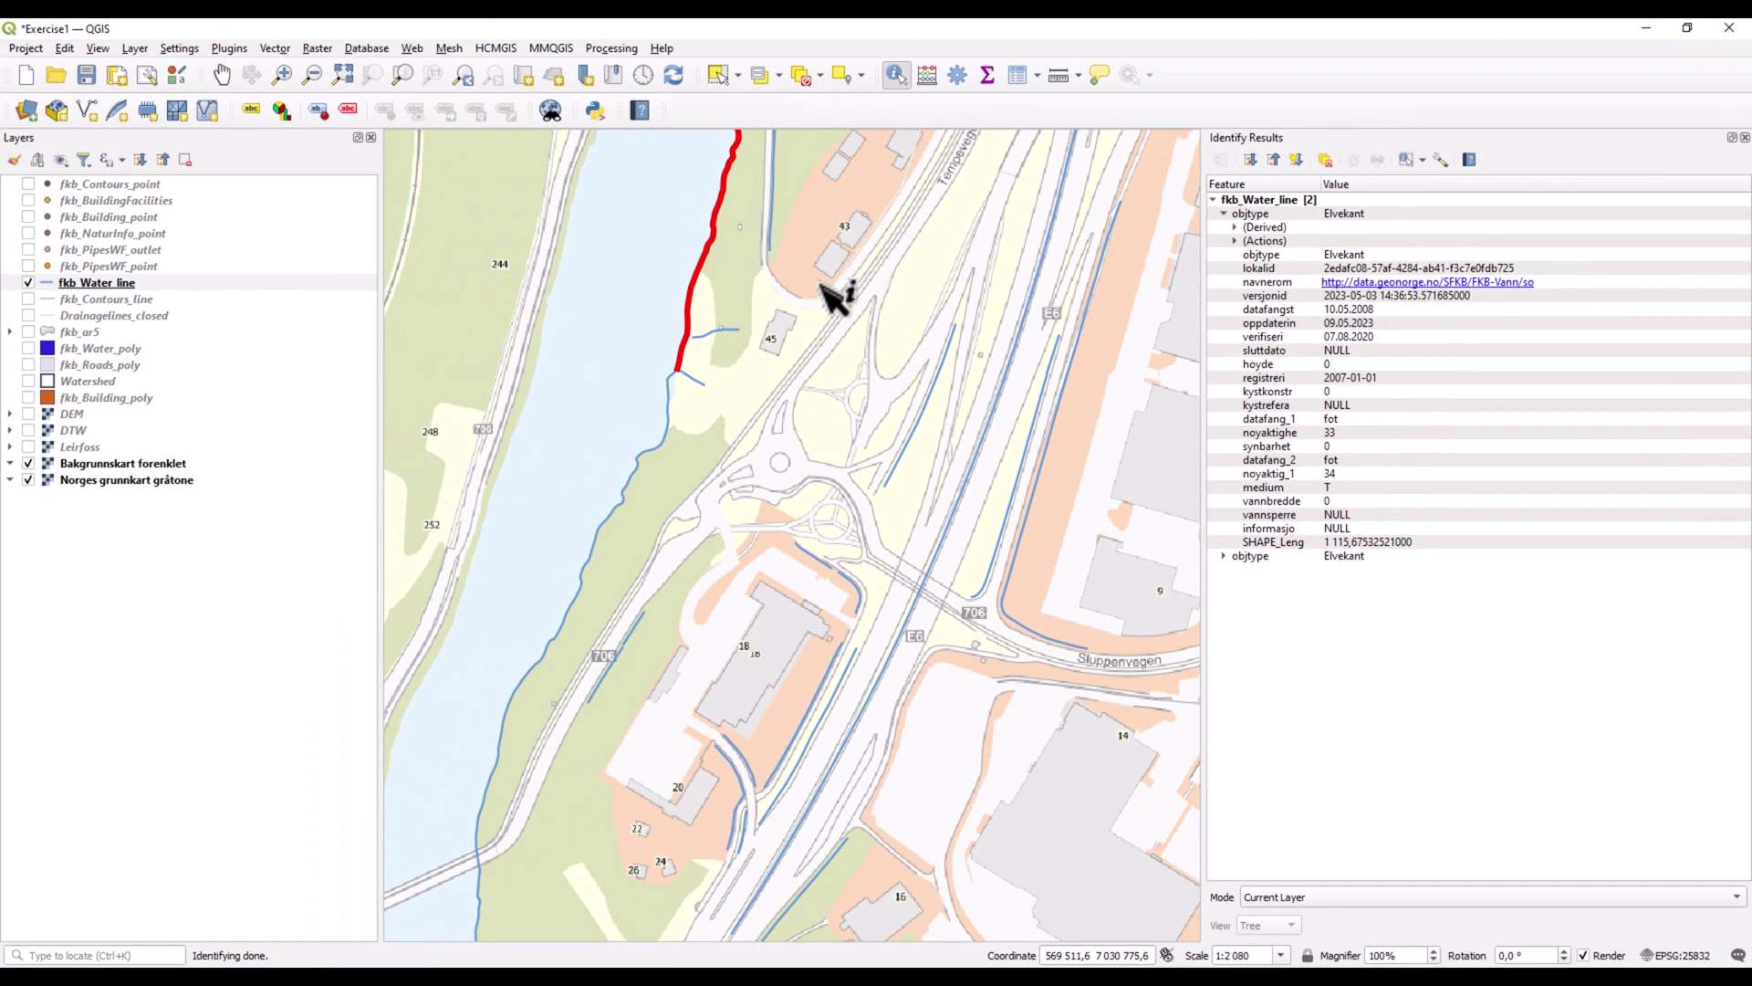
- Select the water line running along the narrow road west of building 43
left_click(220, 80)
left_click_drag(633, 247, 660, 449)
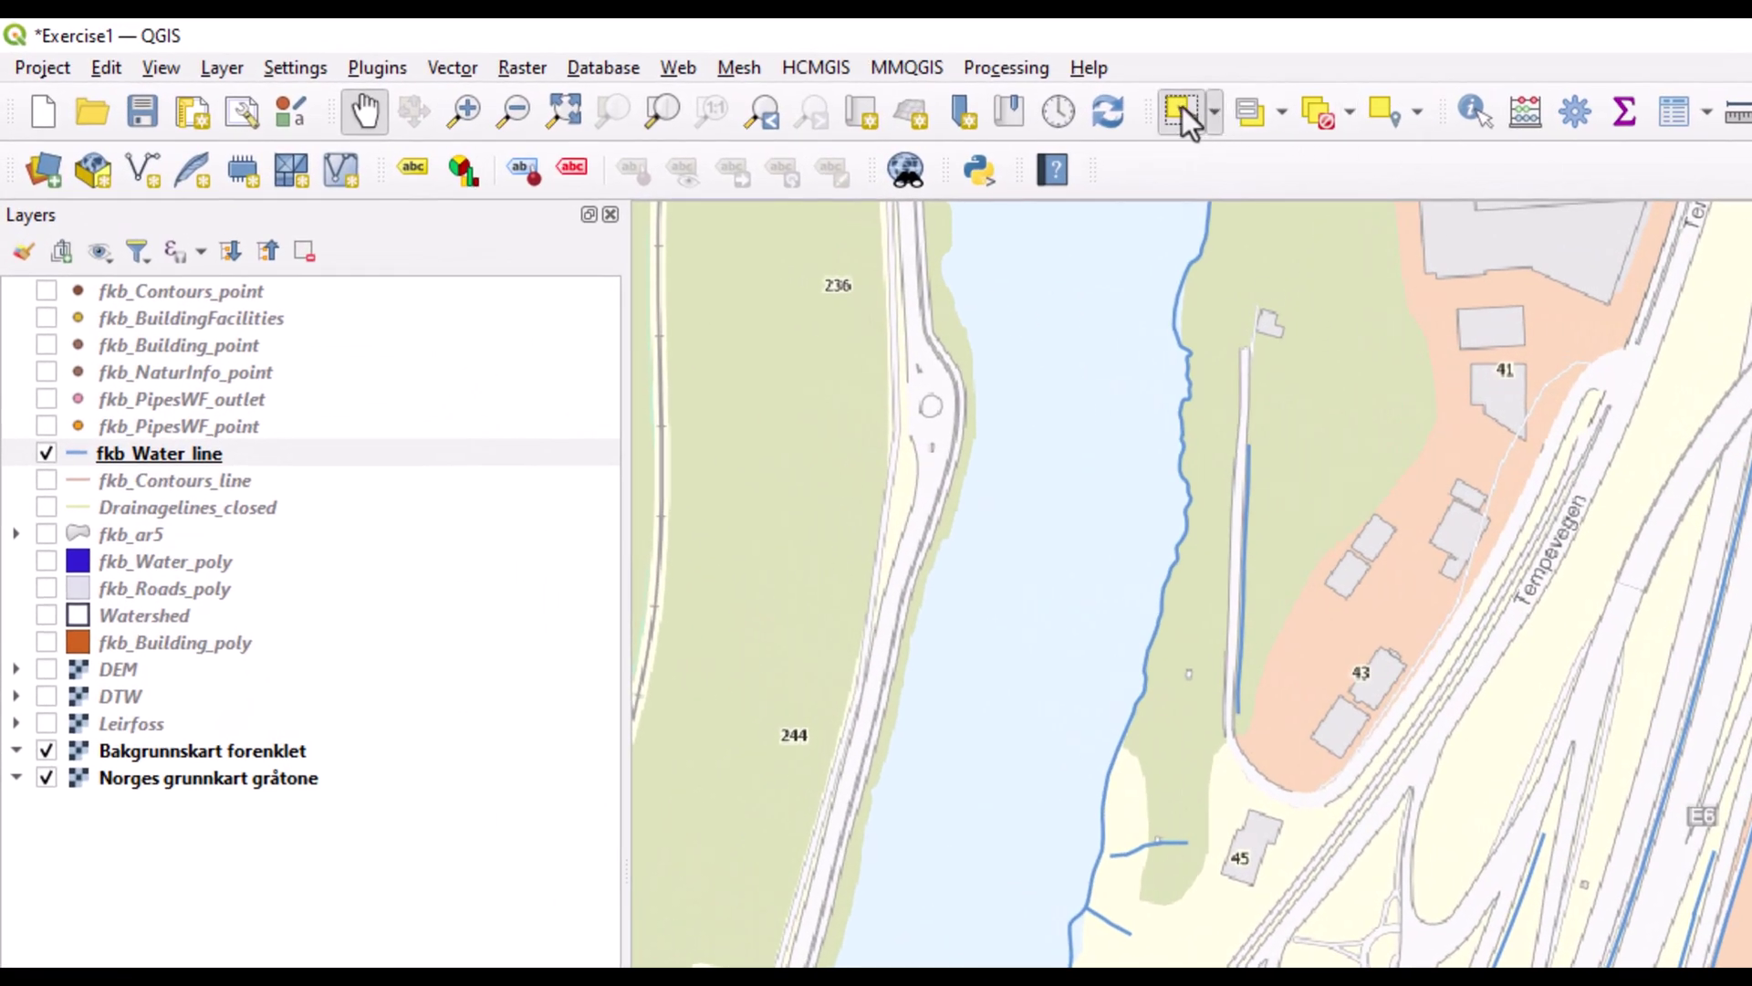
left_click(1183, 116)
left_click(1232, 557)
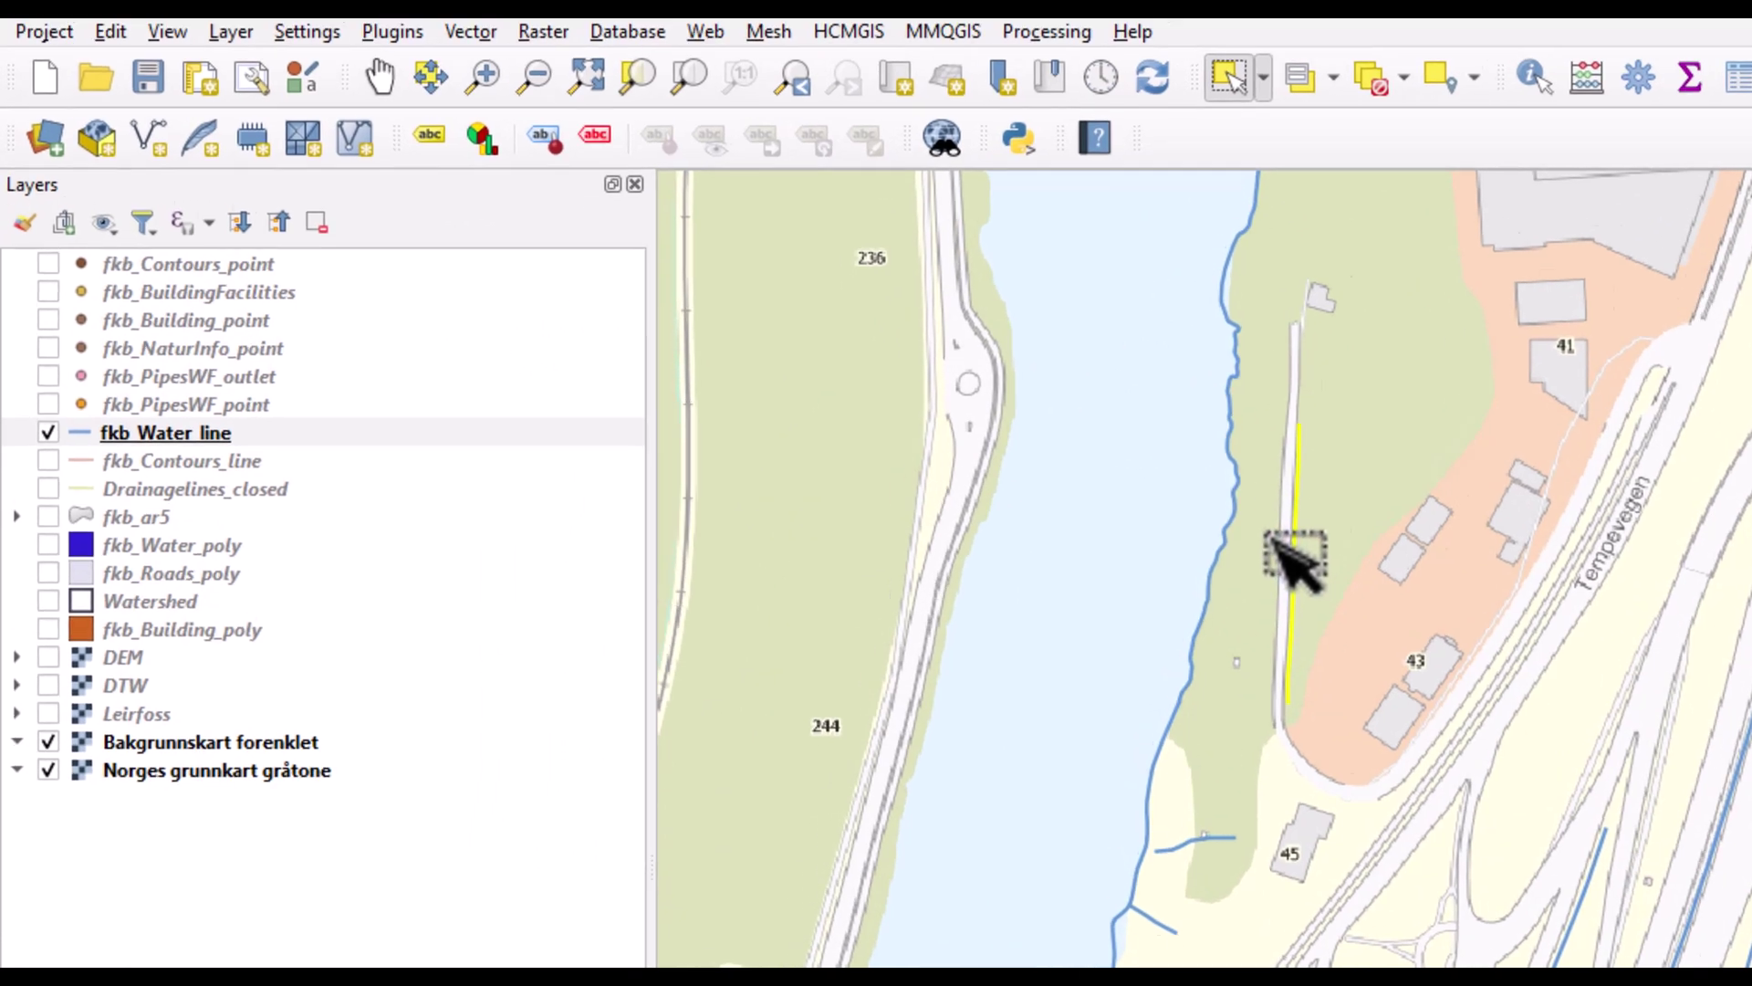
- Open the fkb_Water_line attribute table and restrict it to the selected features
right_click(139, 438)
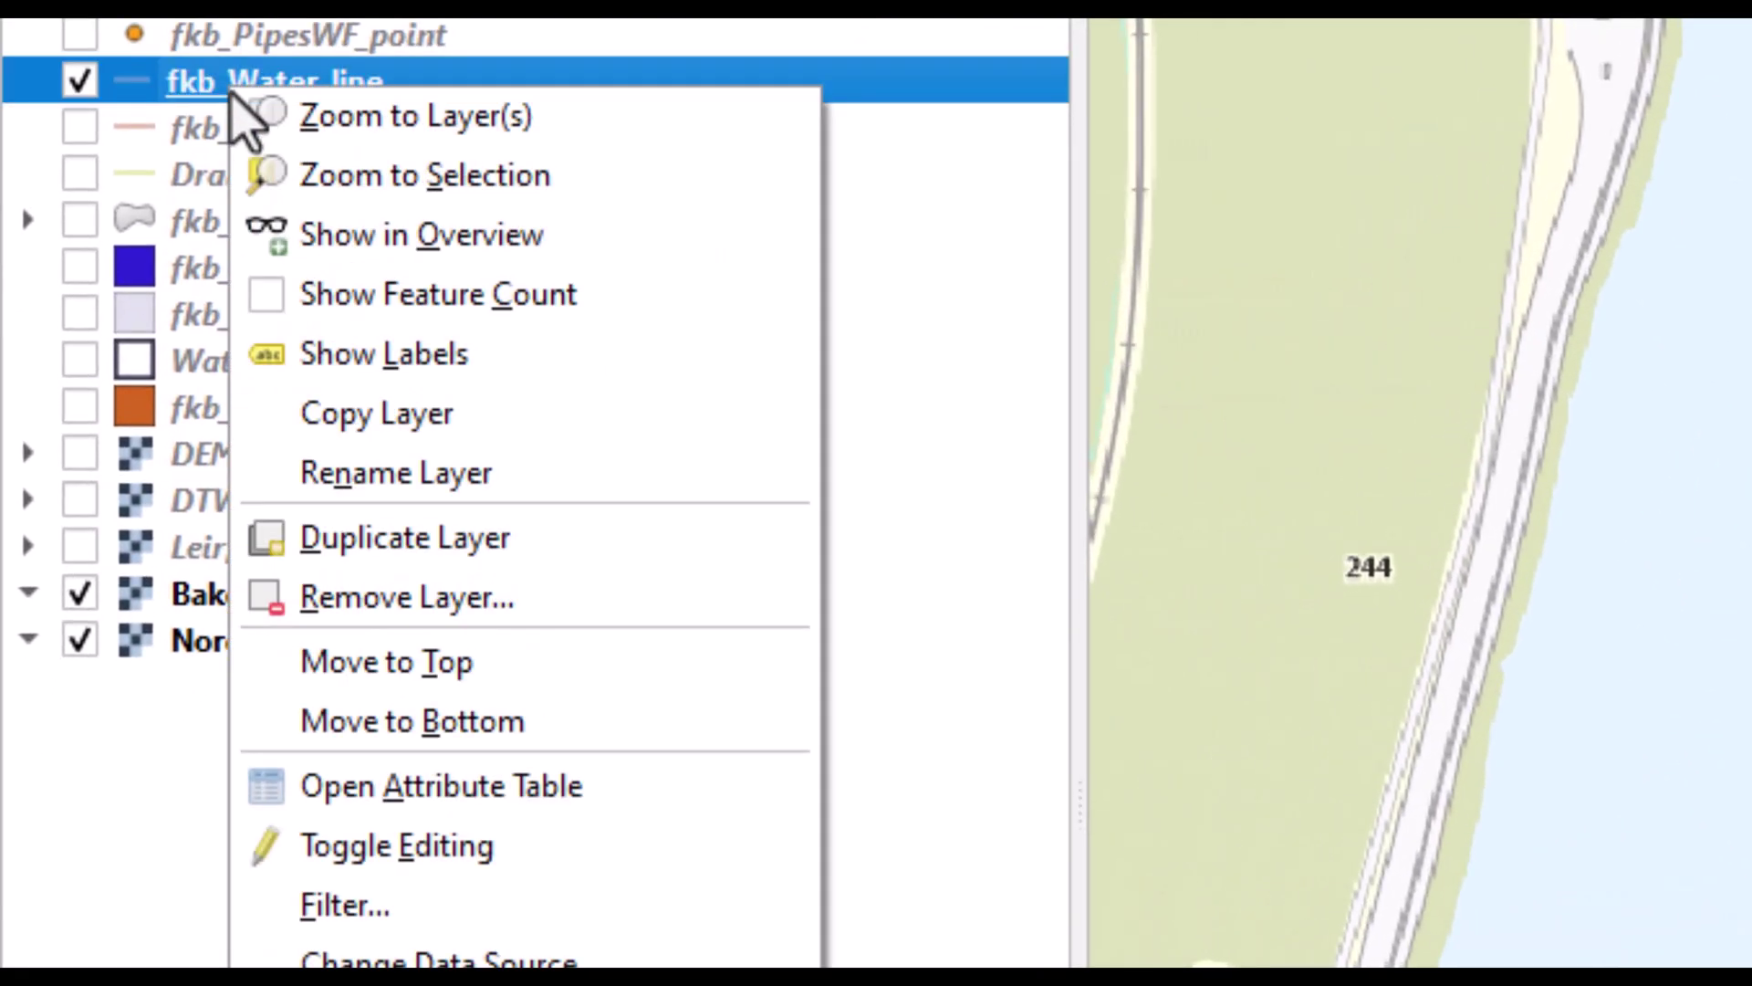
left_click(347, 786)
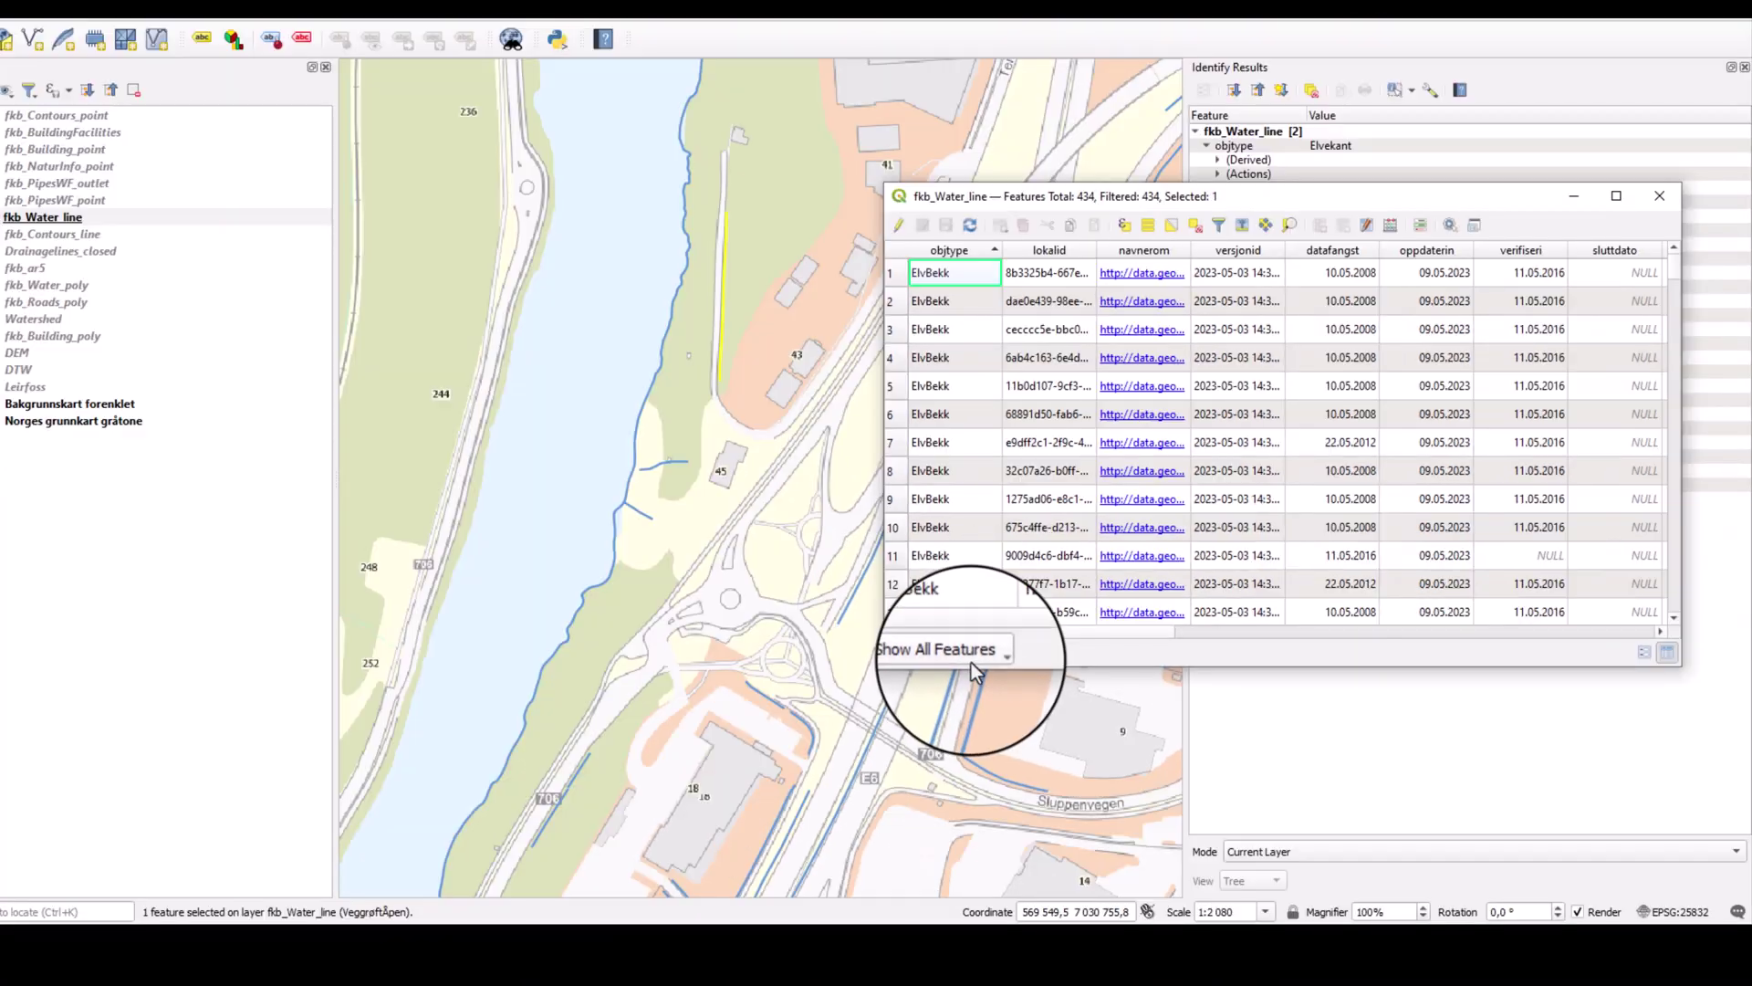
left_click(1185, 720)
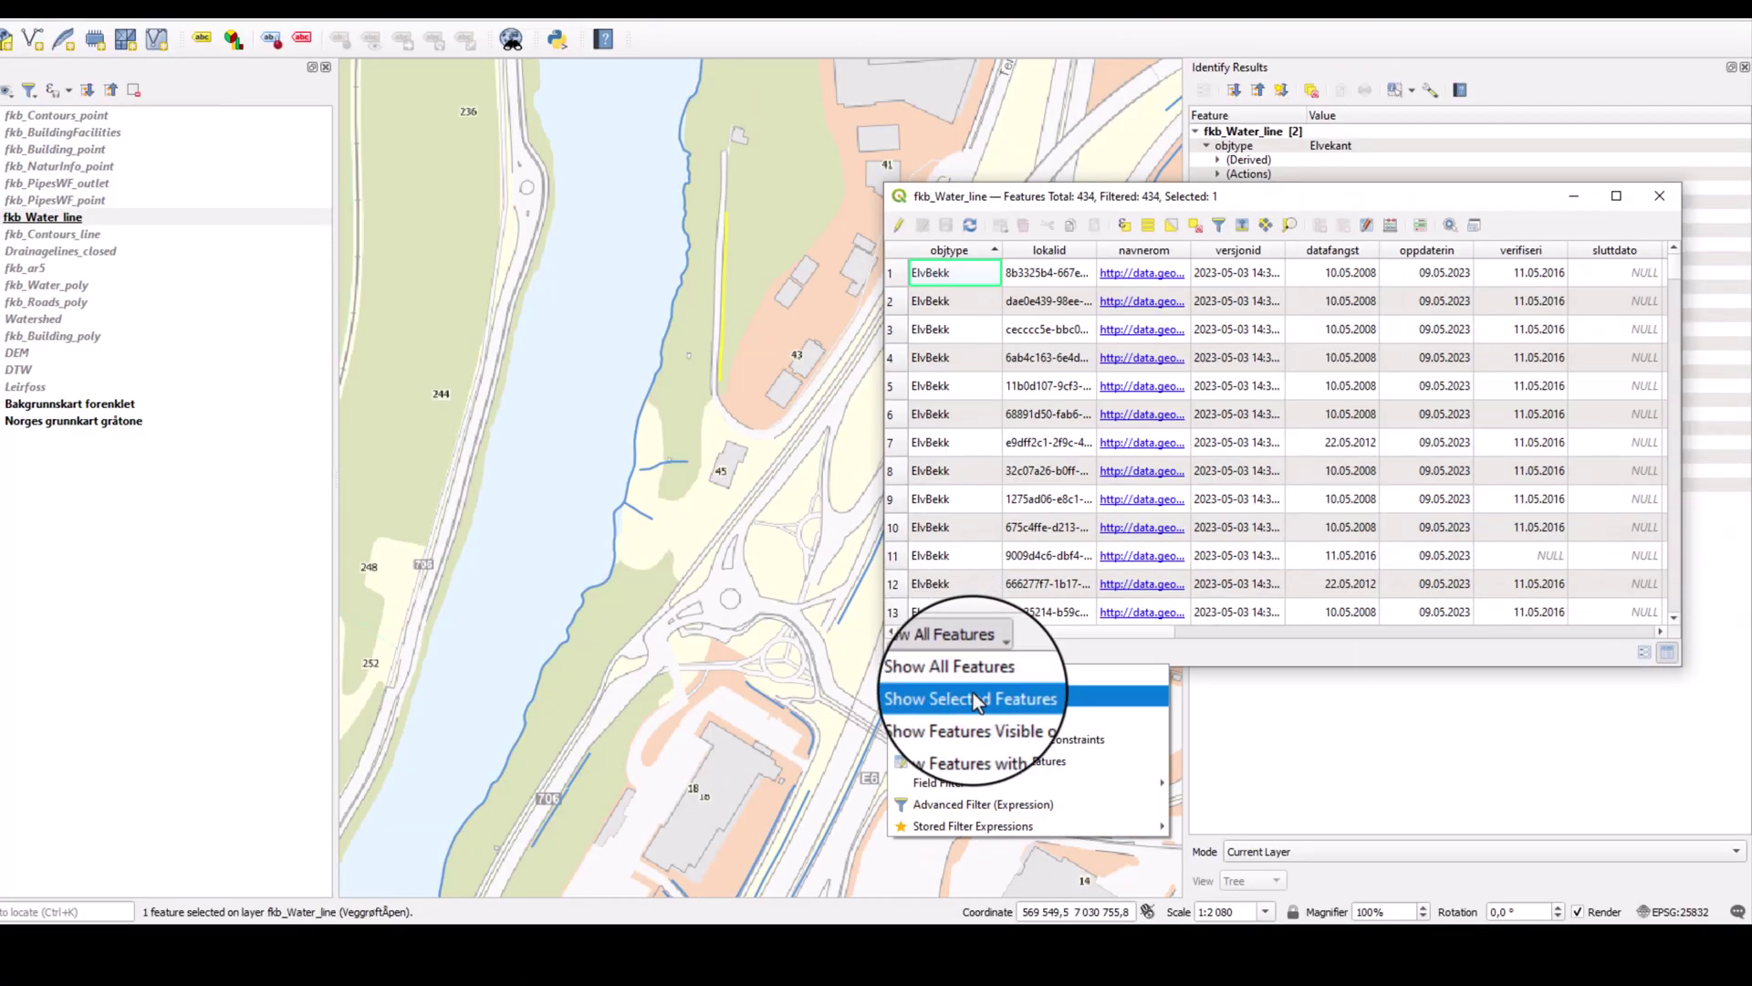
left_click(973, 698)
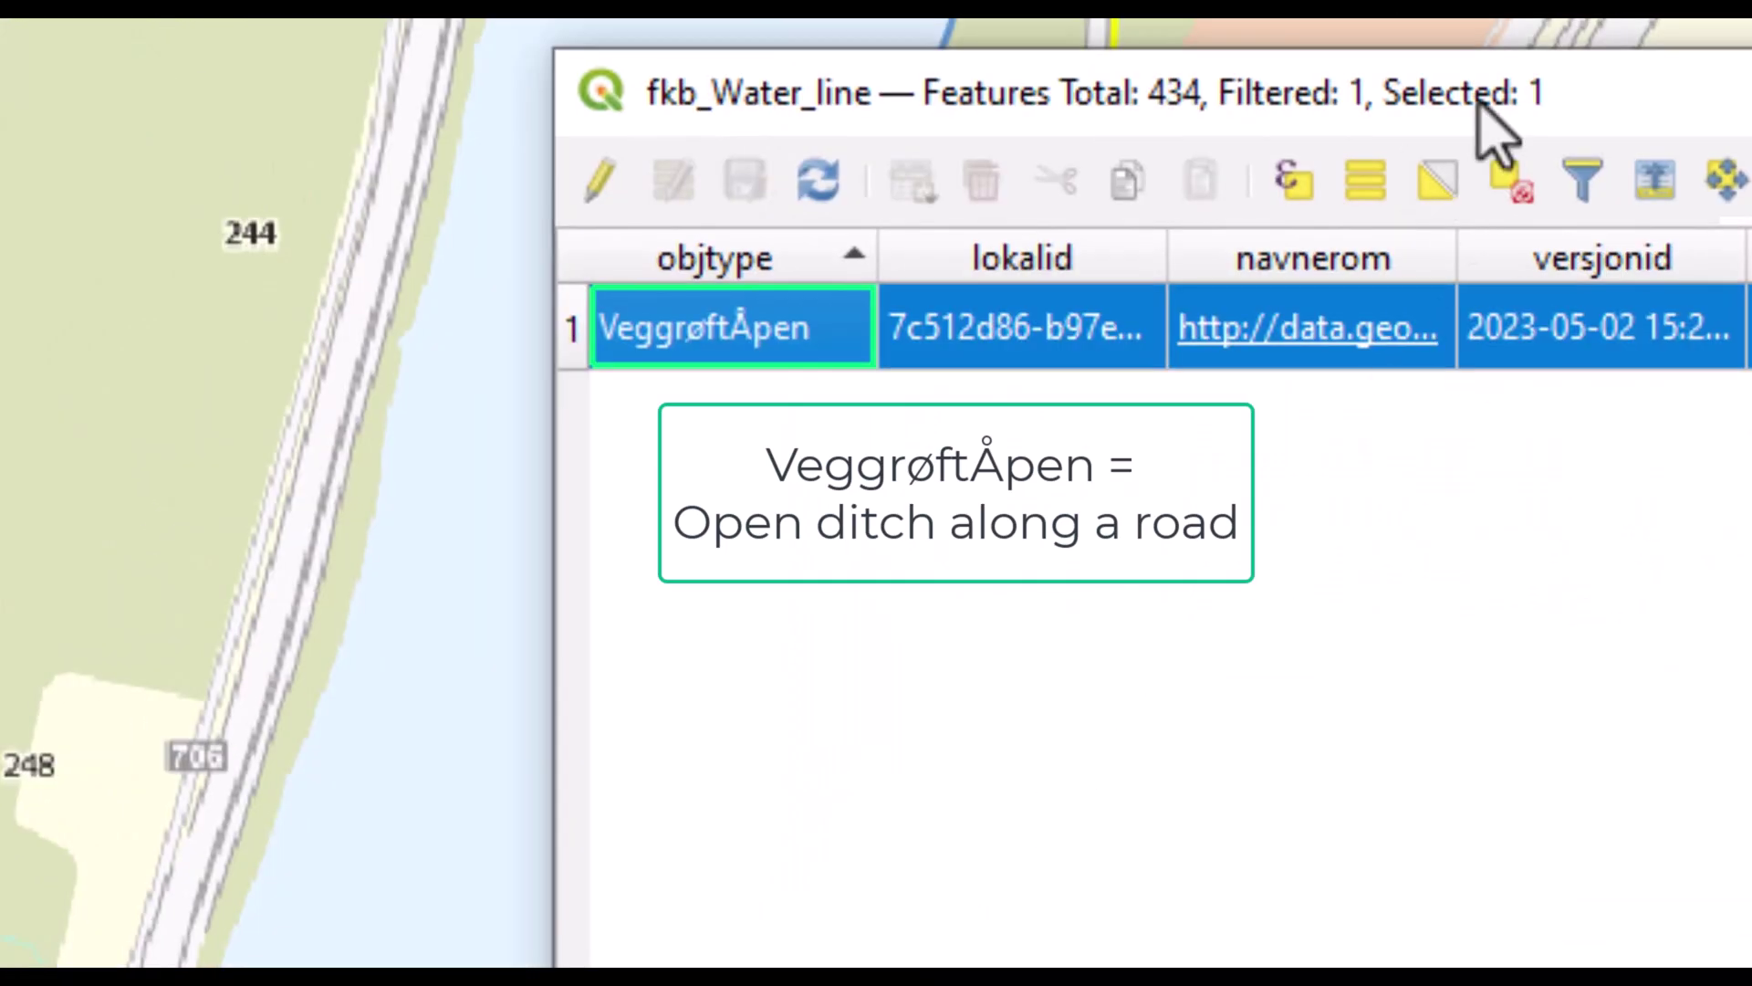
- Select the short water line west of building 45 and check its object type in the attribute table
left_click_drag(1497, 100, 1620, 454)
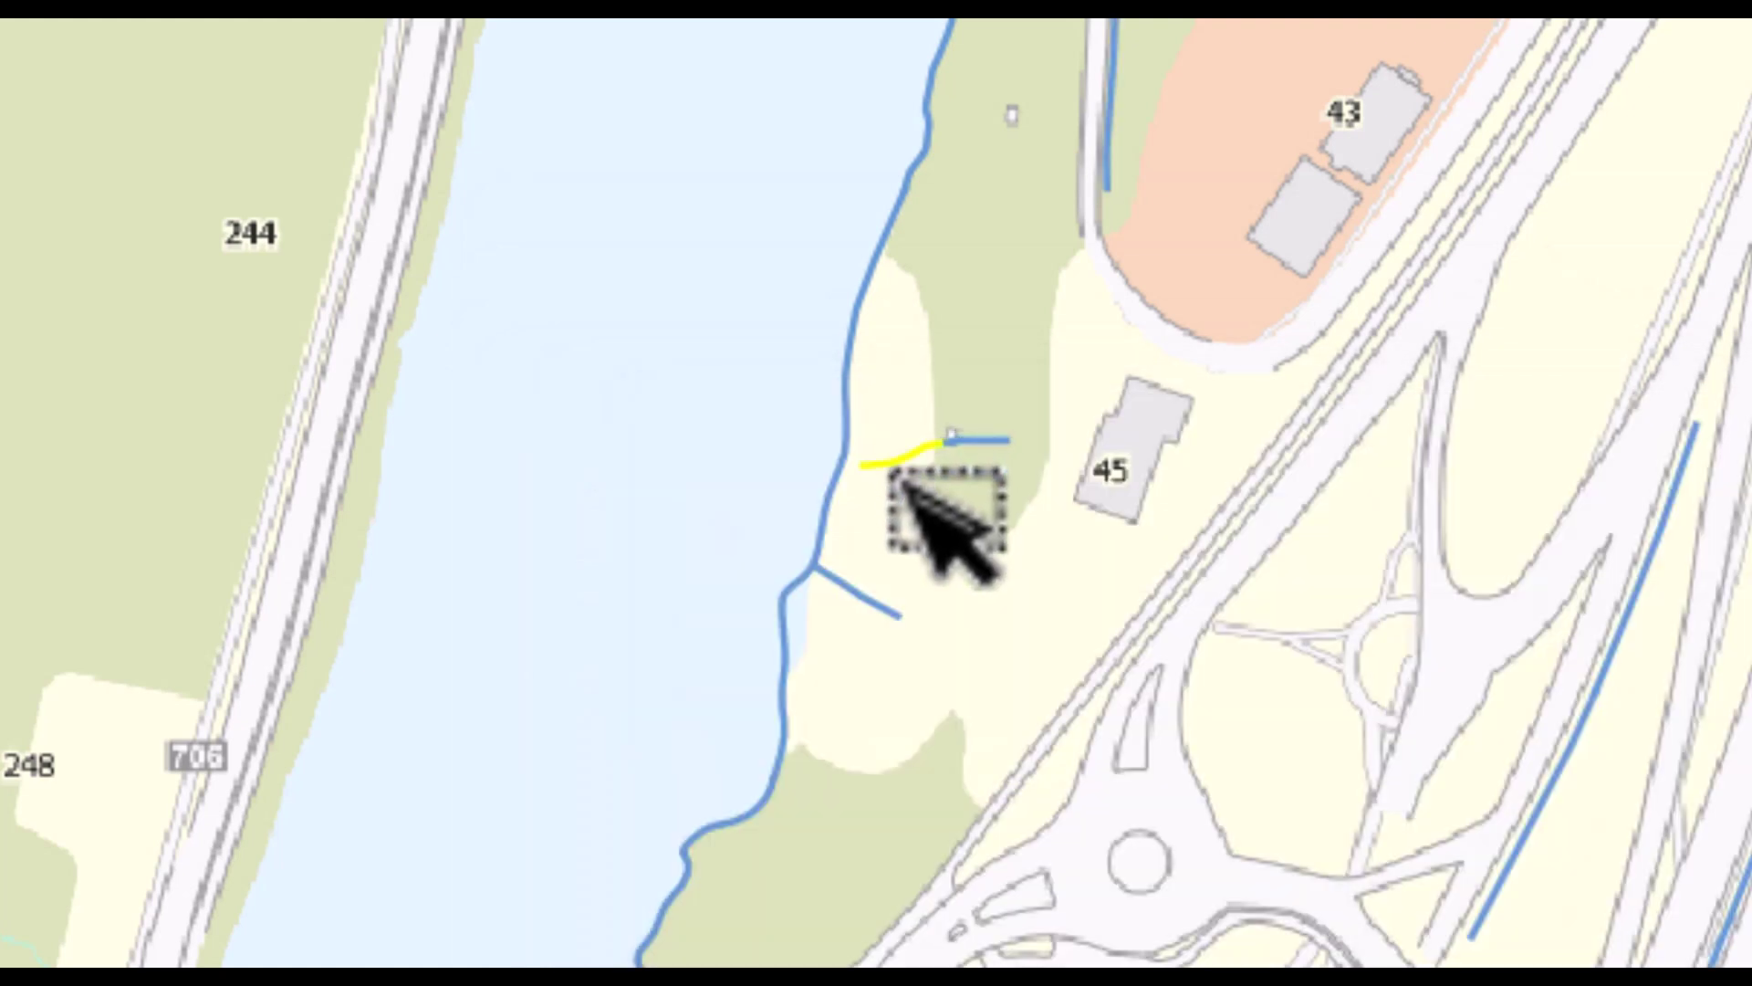
key("alt+Tab")
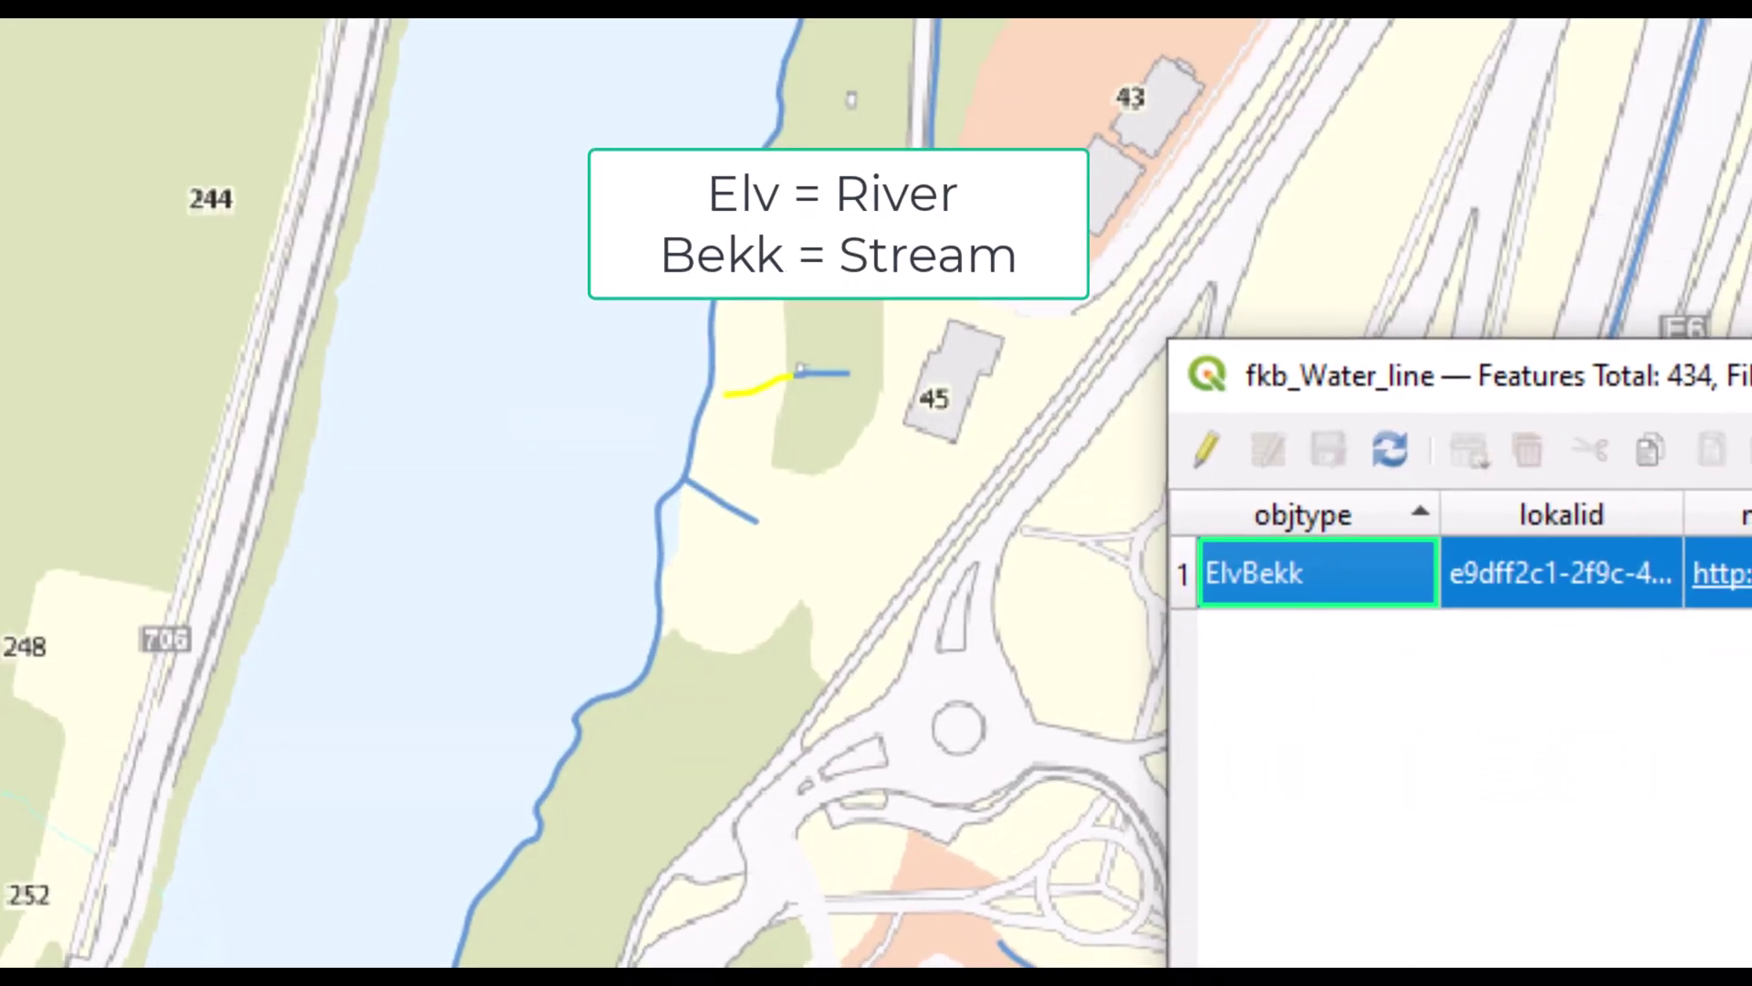
left_click_drag(1512, 383, 1342, 46)
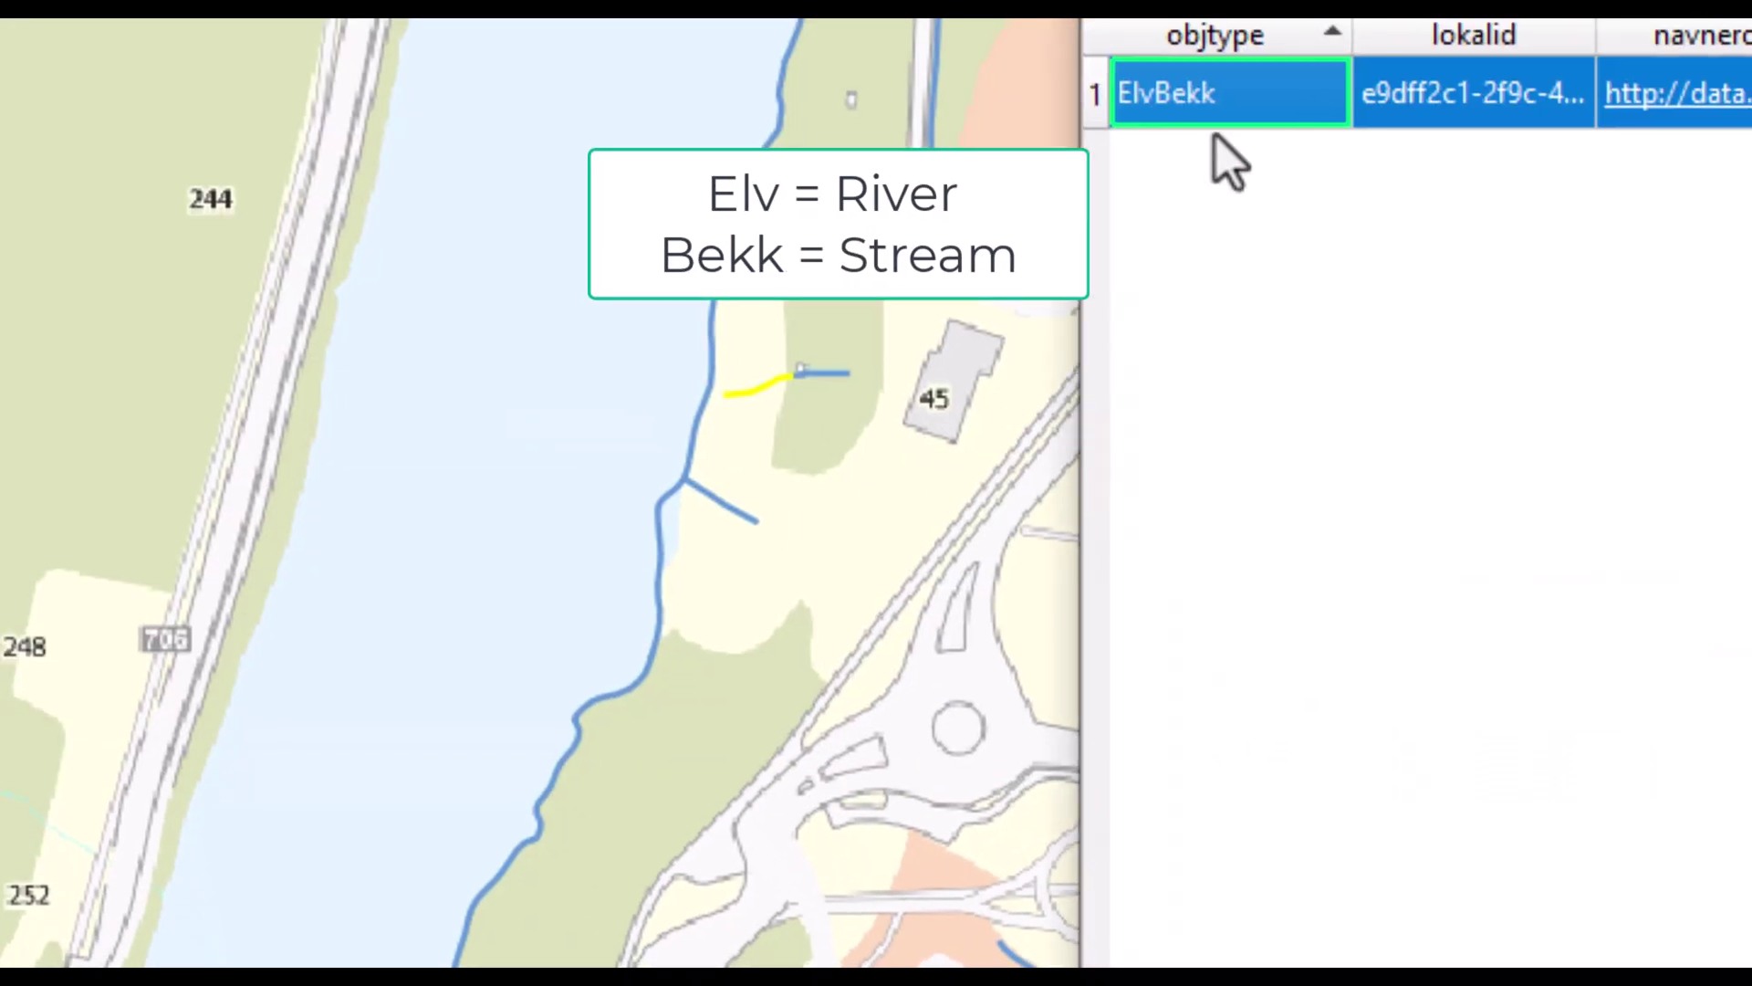
- Select the water line along the river's eastern edge, check its object type in the table, and clear the selection
left_click(779, 74)
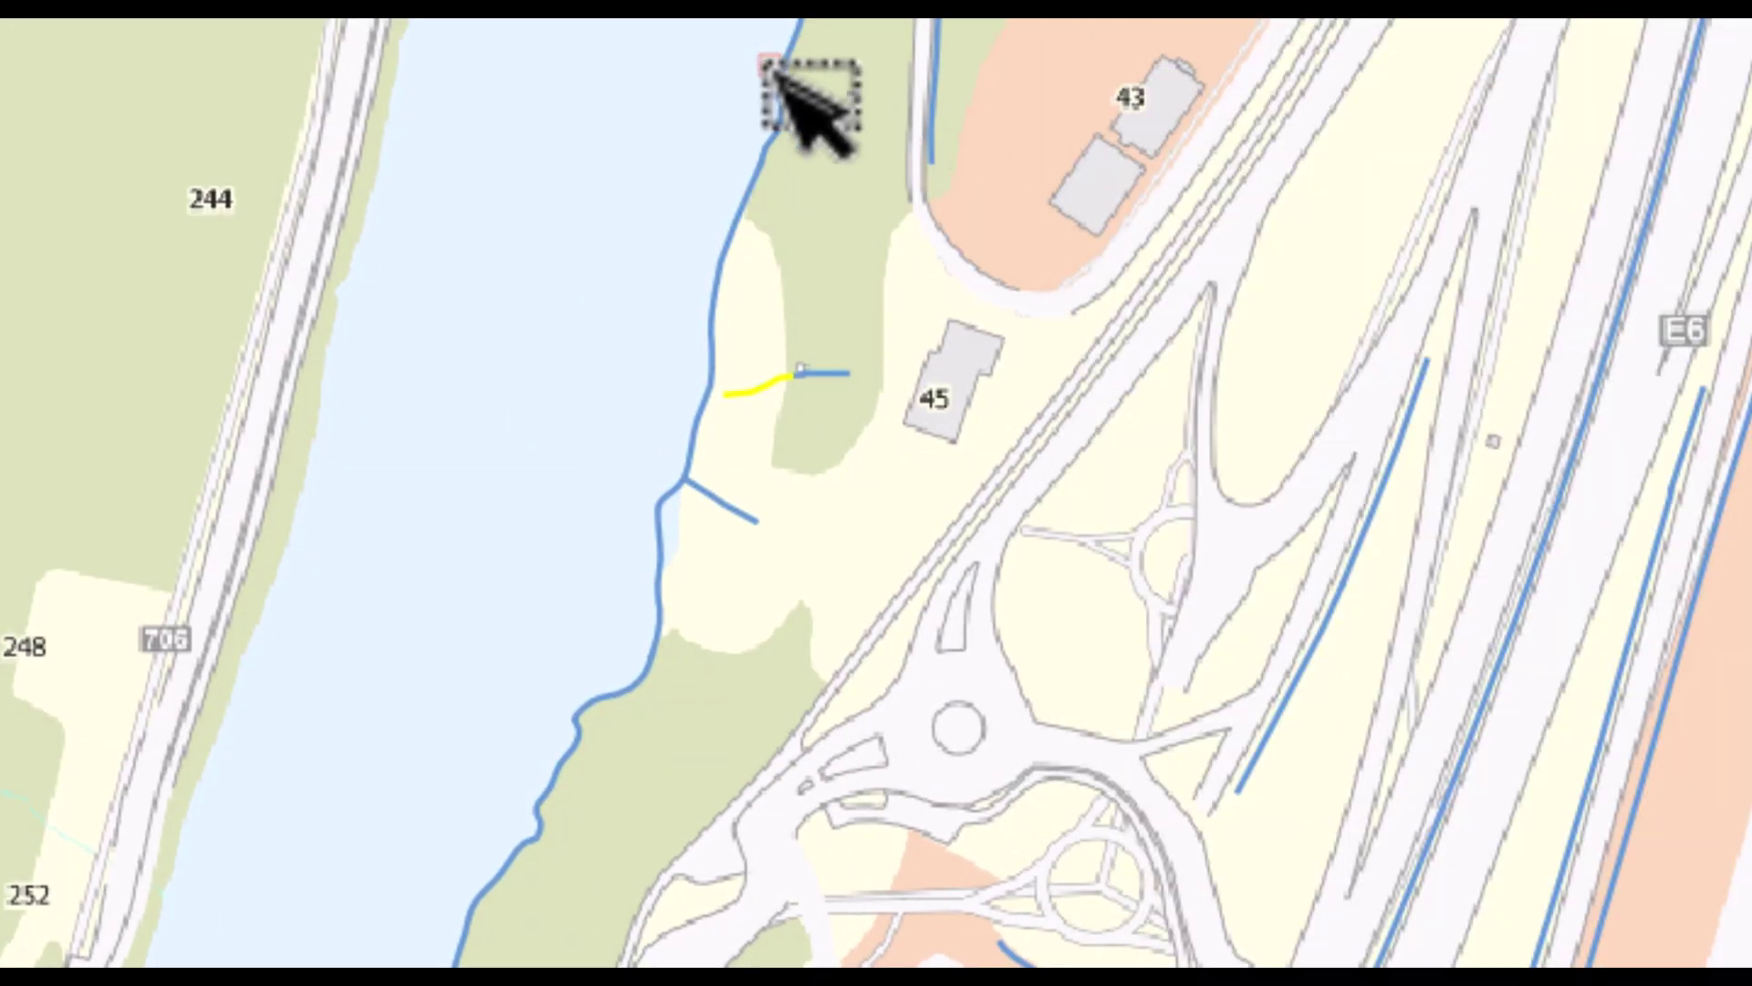
left_click(795, 92)
key("alt+Tab")
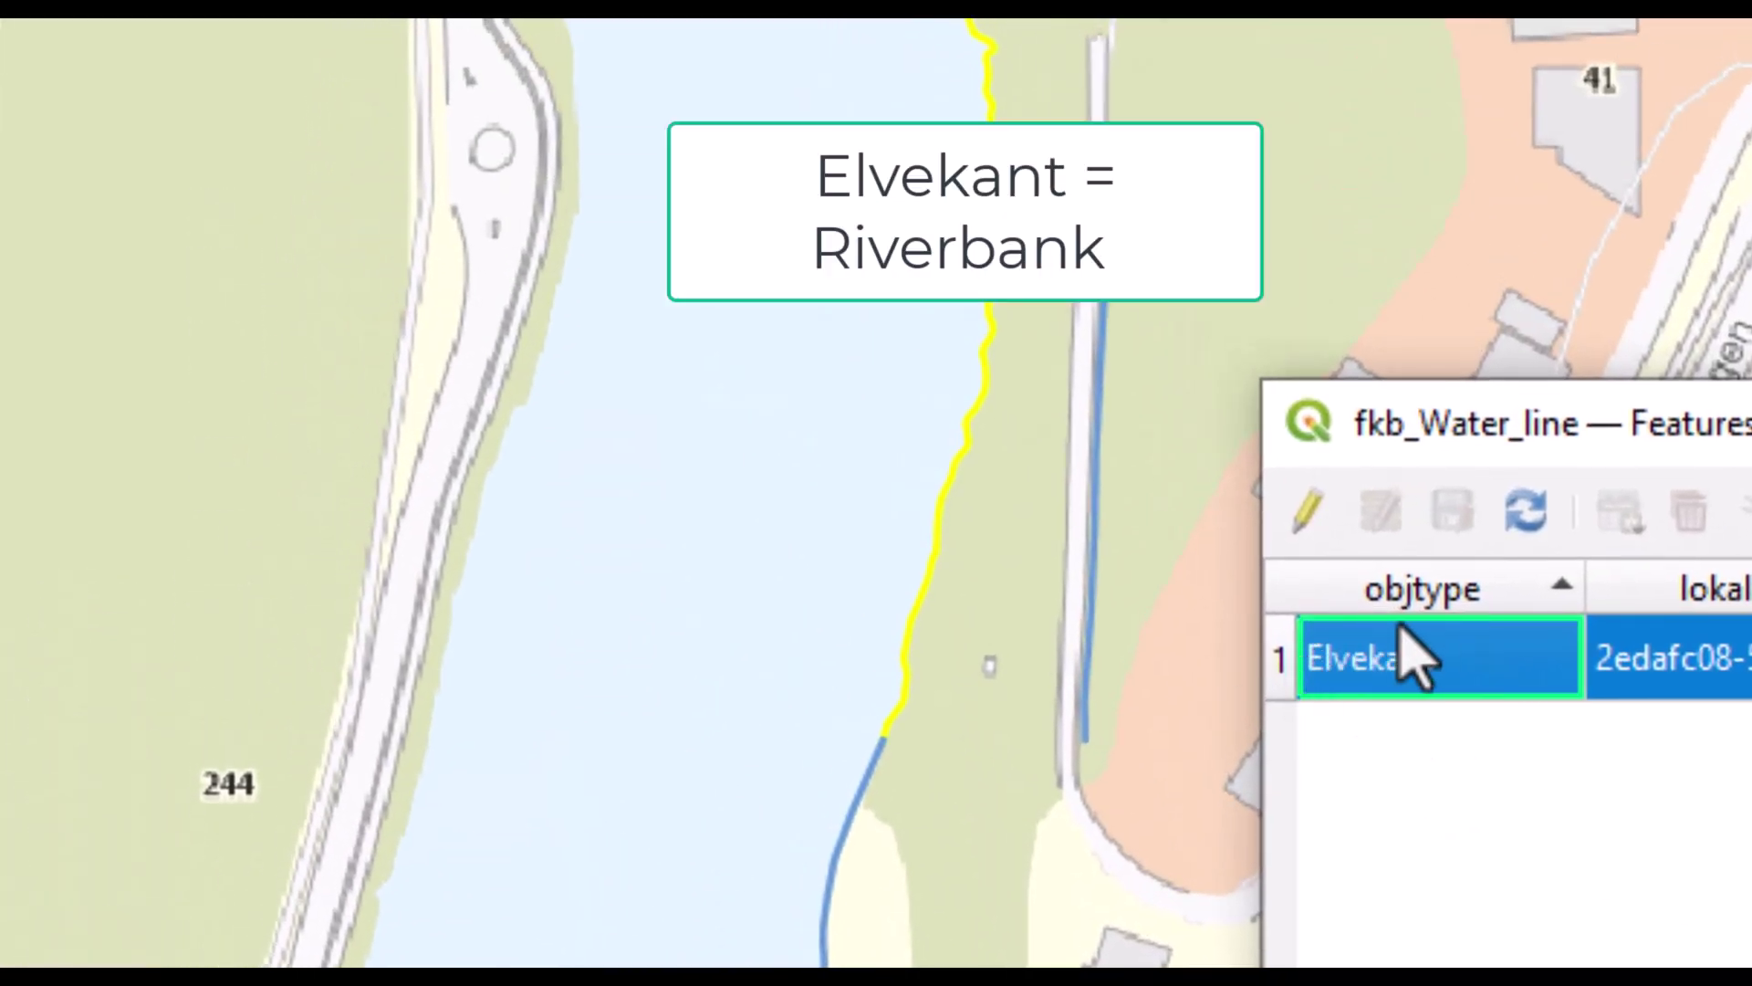
key("alt+Tab")
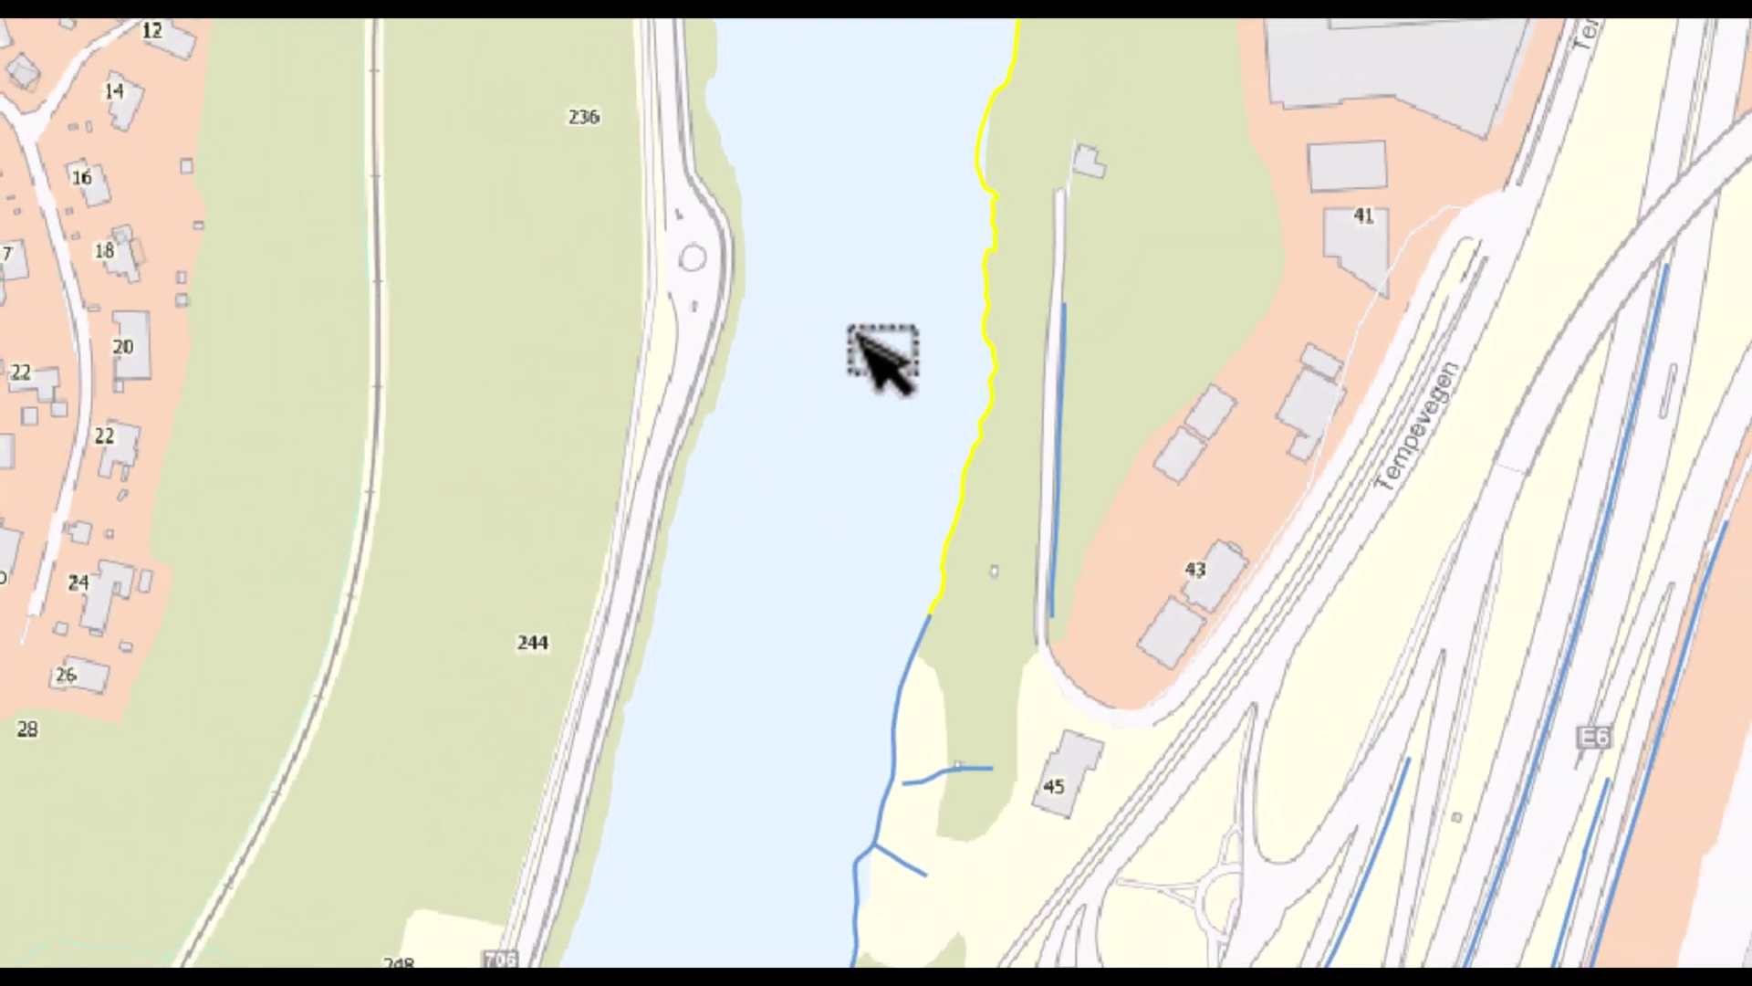
left_click(754, 183)
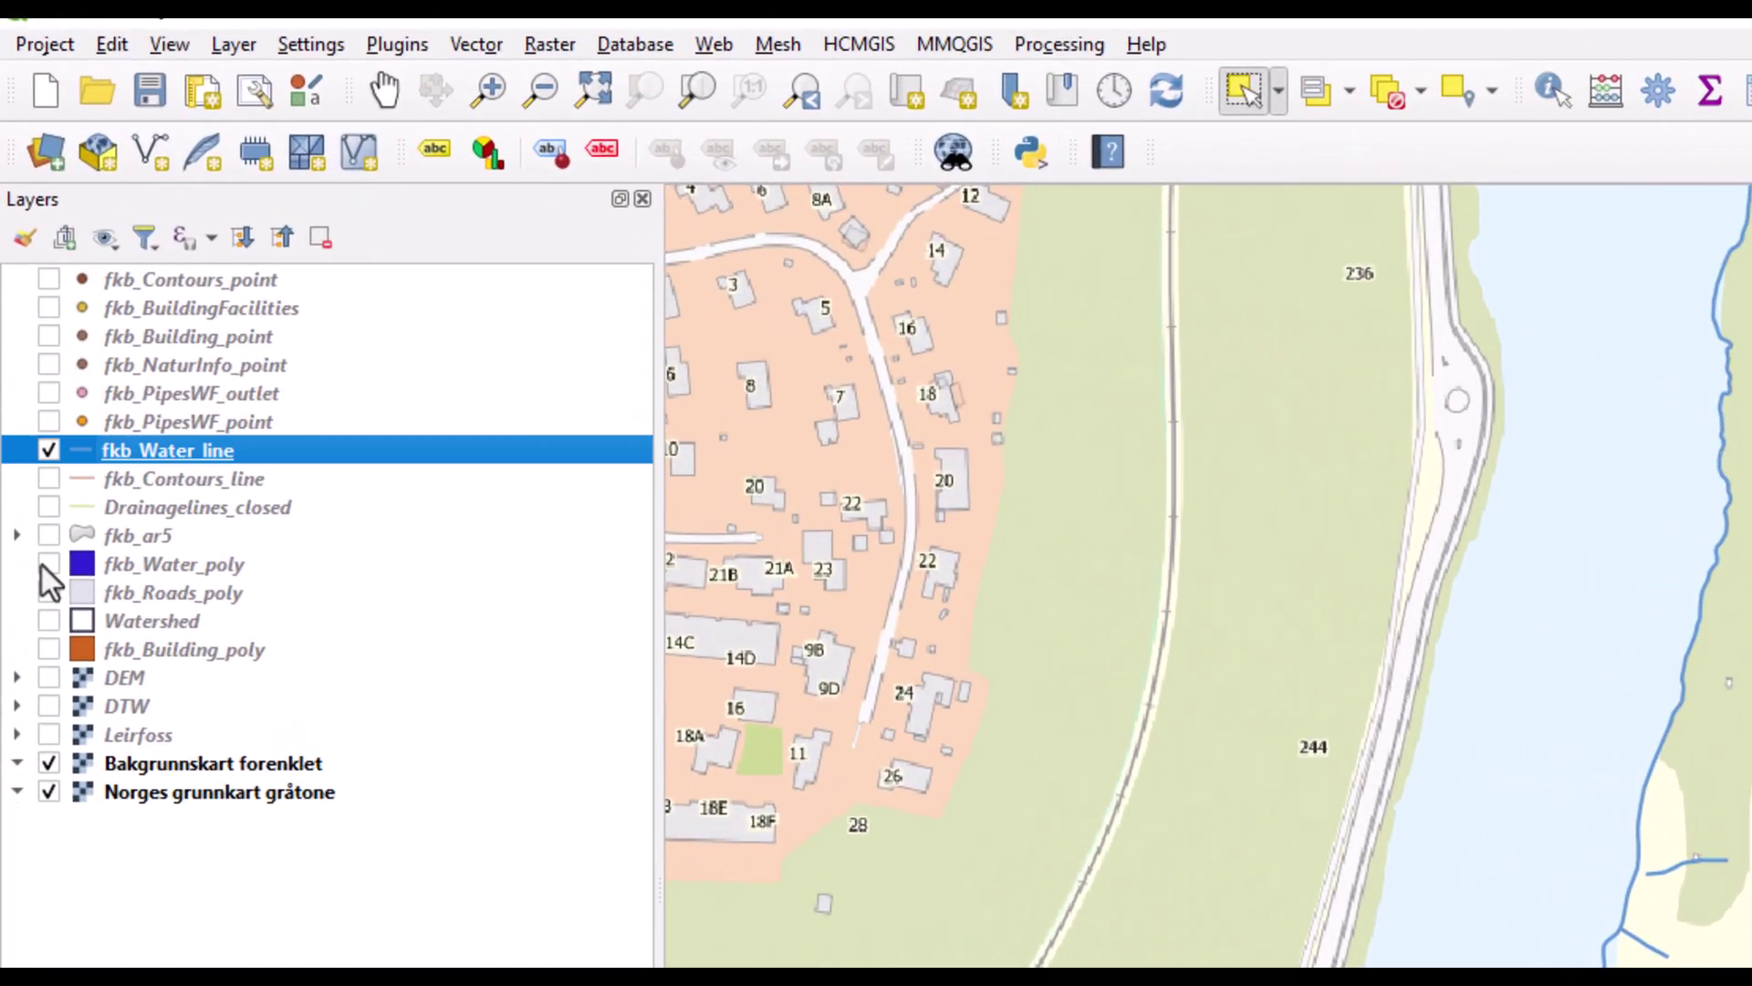
- Show the fkb_Water_poly layer and inspect the river polygon along its course
left_click(49, 564)
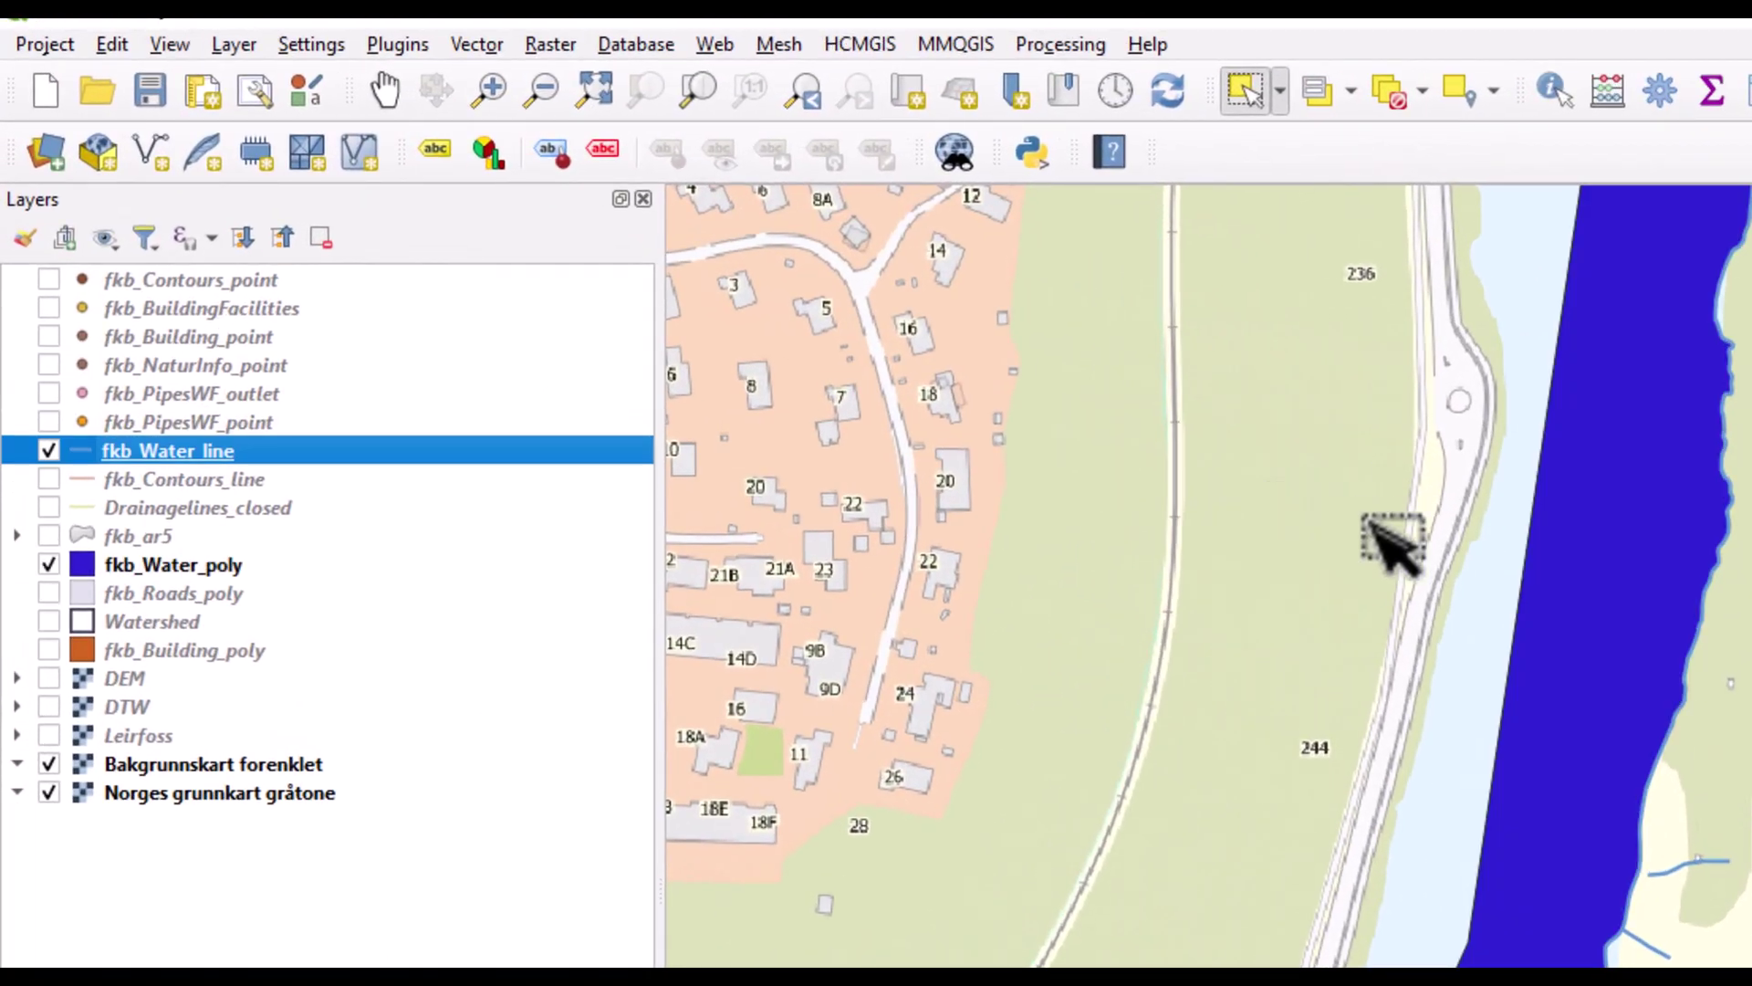
scroll(1463, 654, "down", 1)
scroll(1128, 566, "down", 1)
left_click_drag(720, 457, 753, 279)
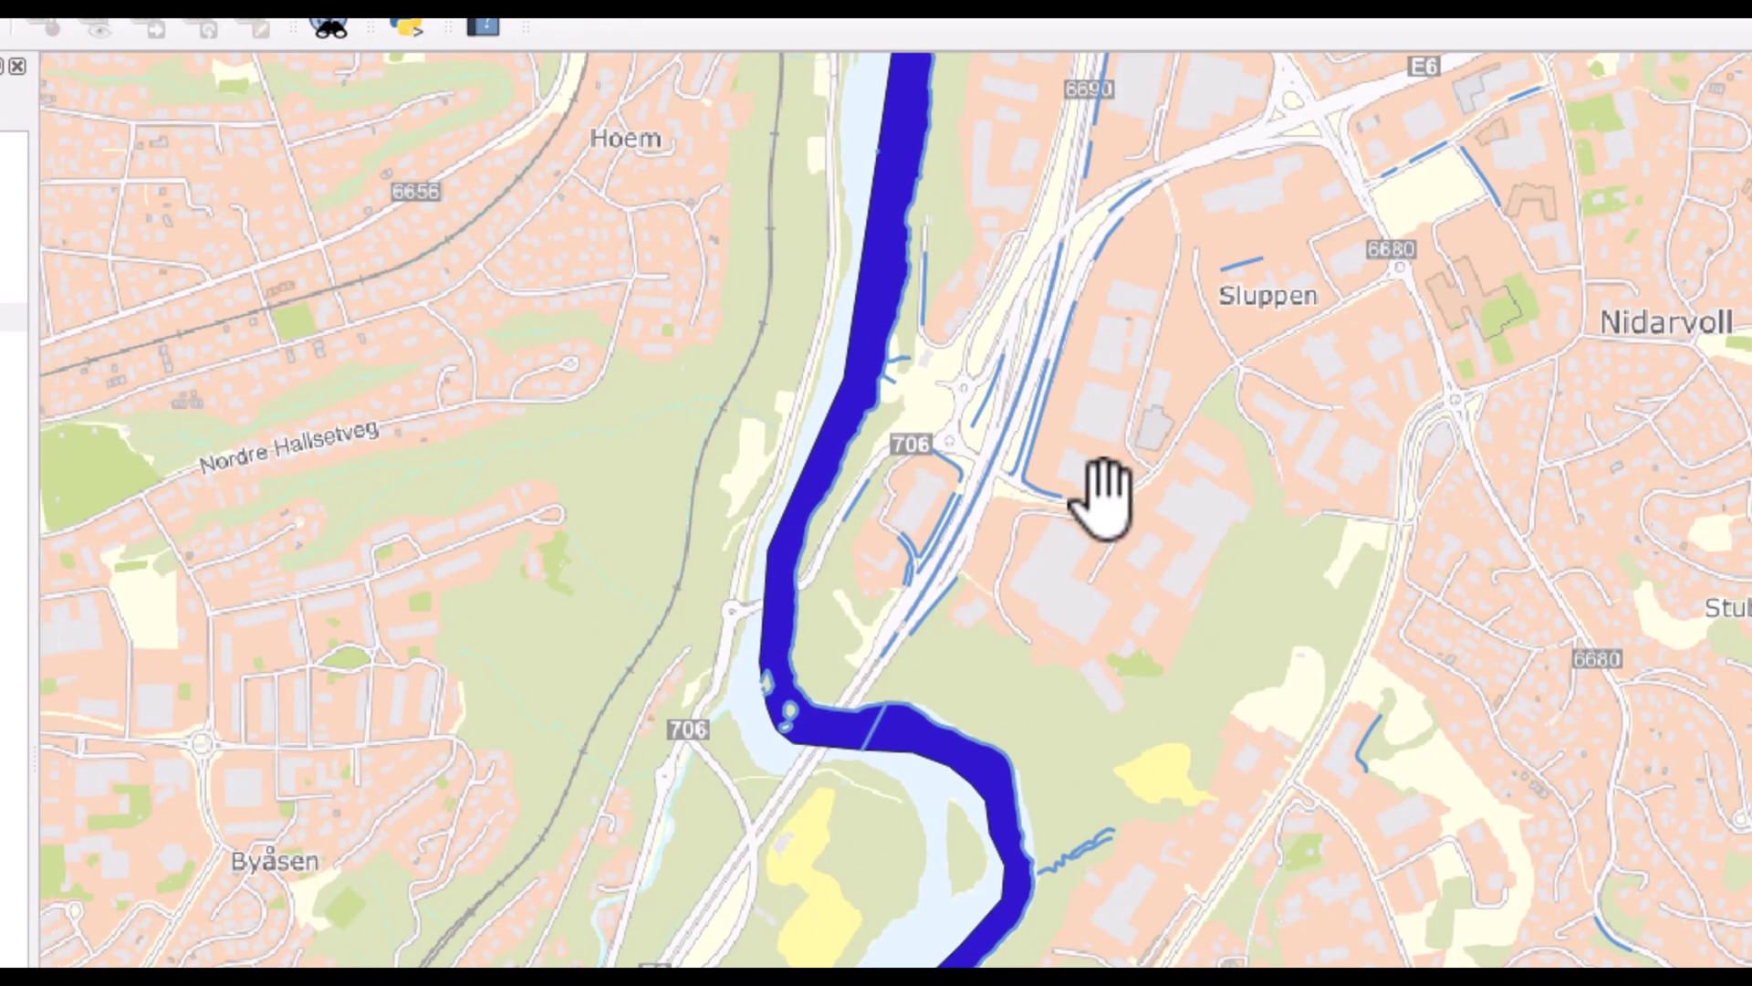
scroll(1005, 517, "down", 1)
scroll(1004, 521, "up", 1)
scroll(1004, 520, "up", 2)
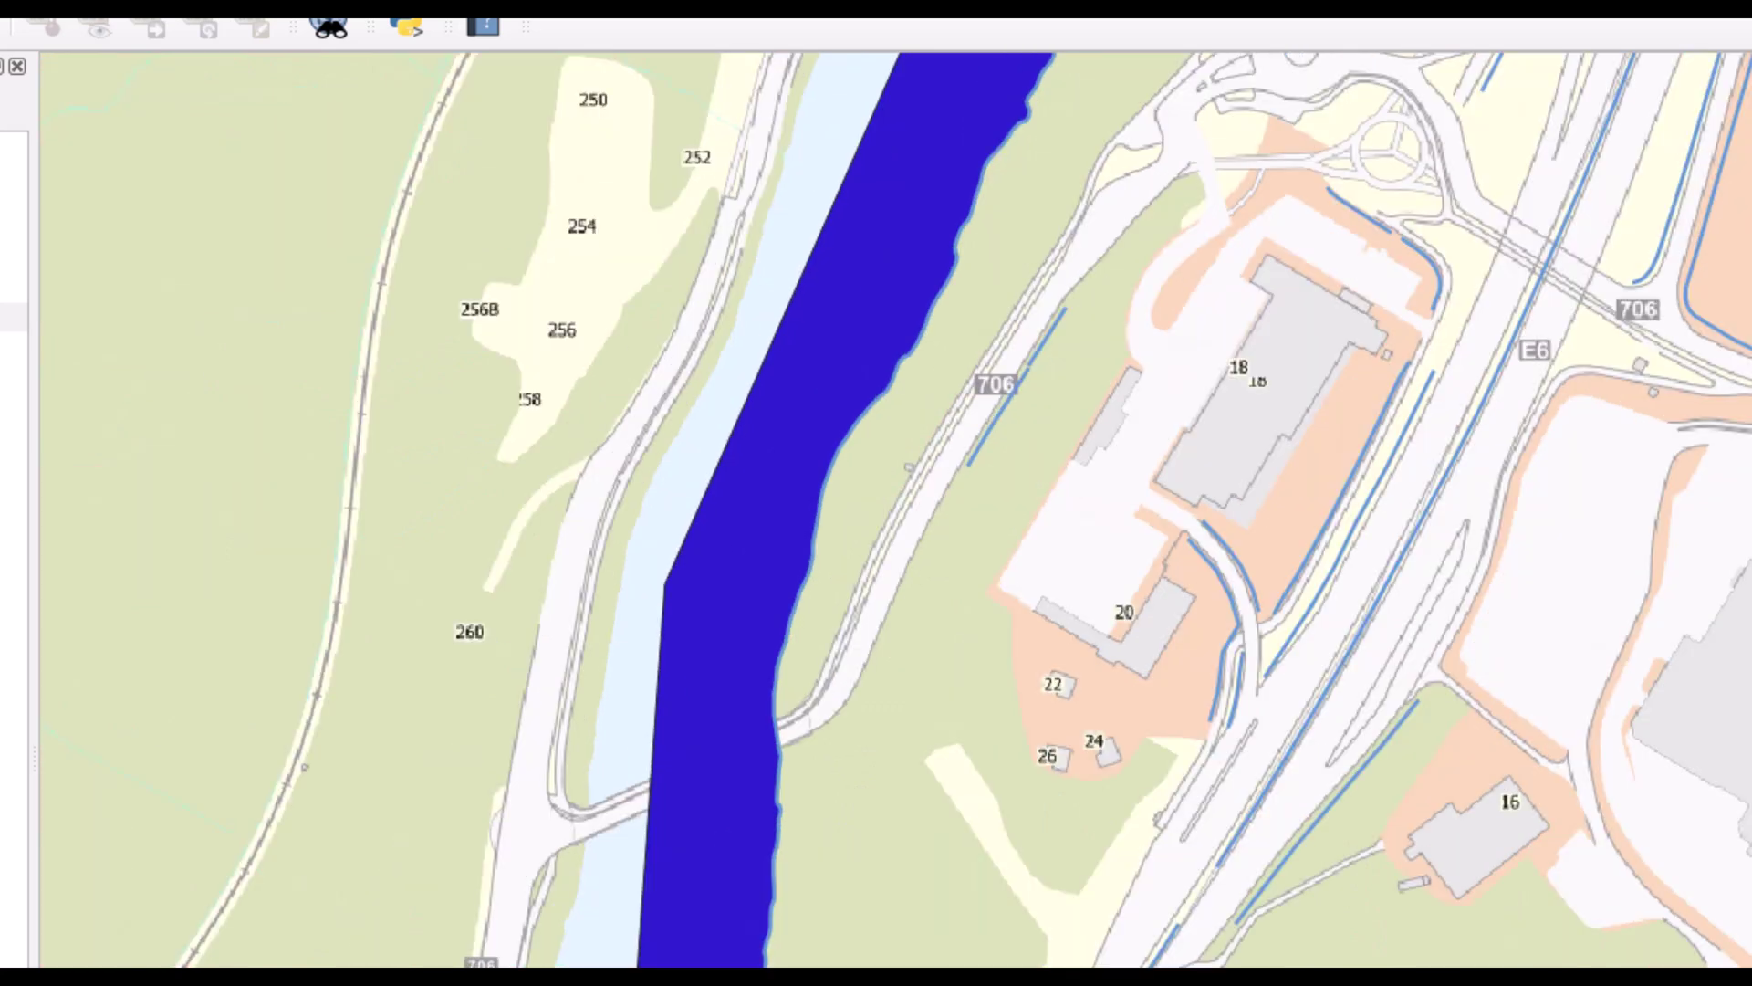
- Toggle the fkb_Water_poly layer's visibility to compare its river polygon with the basemap, leaving it hidden
left_click(4, 316)
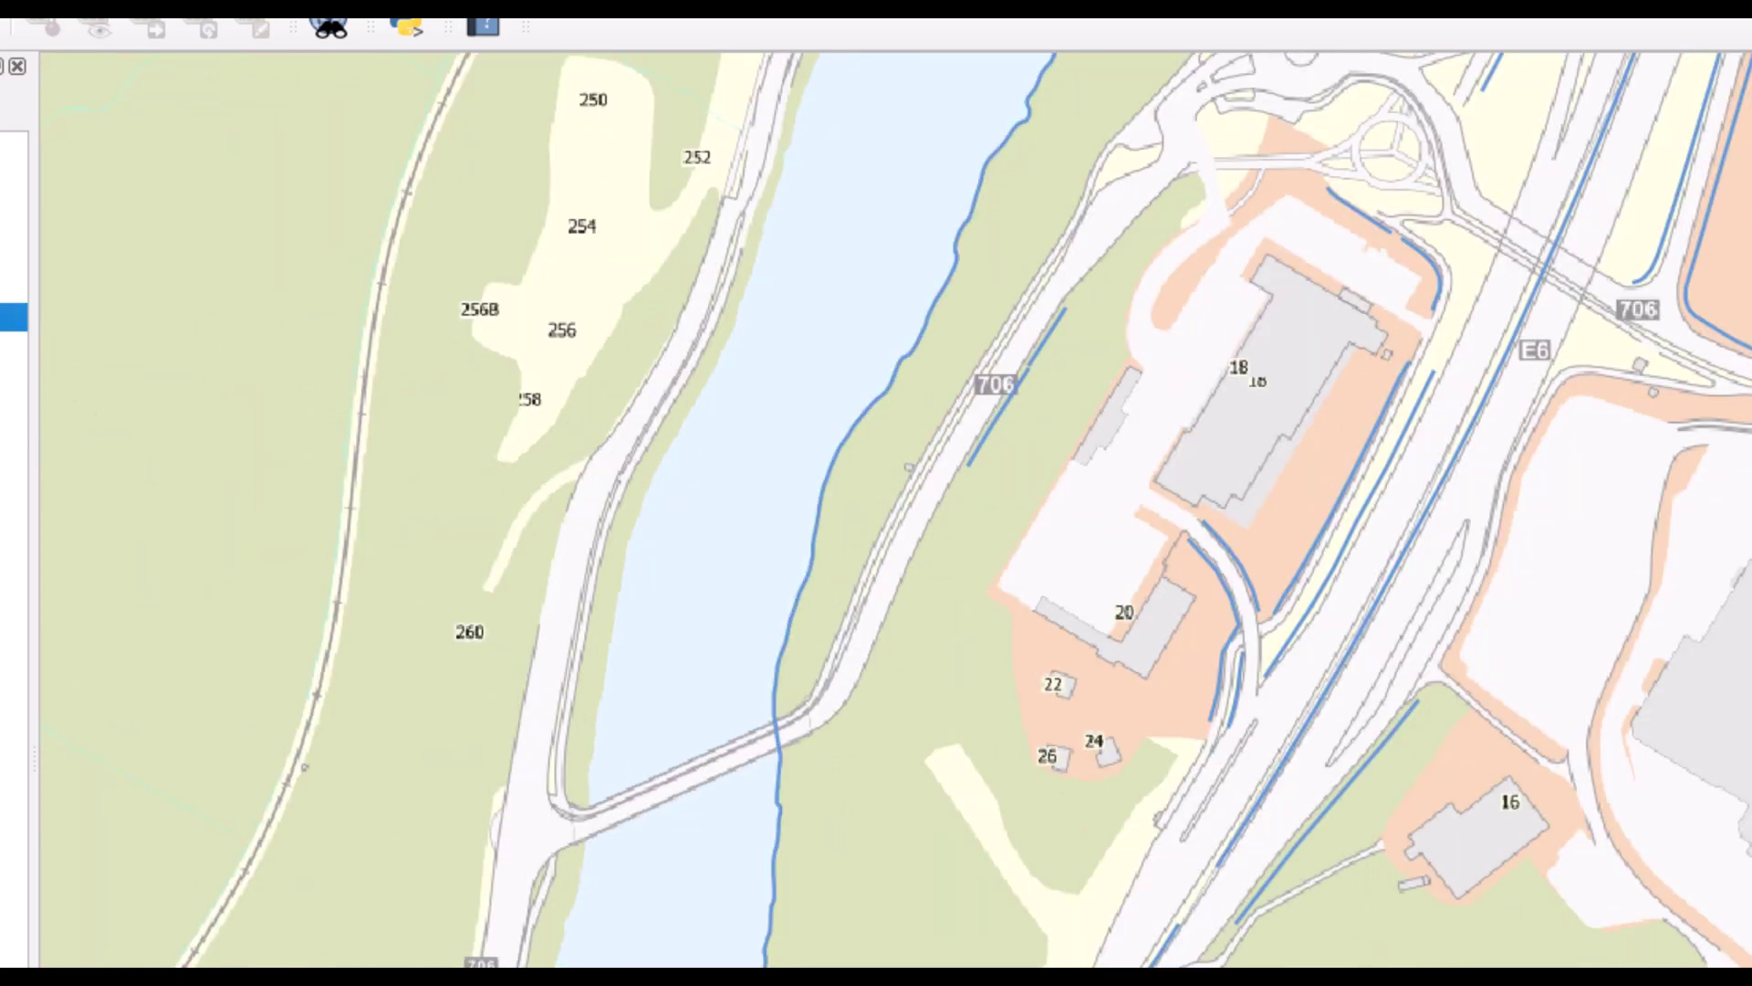
left_click(3, 317)
left_click(4, 316)
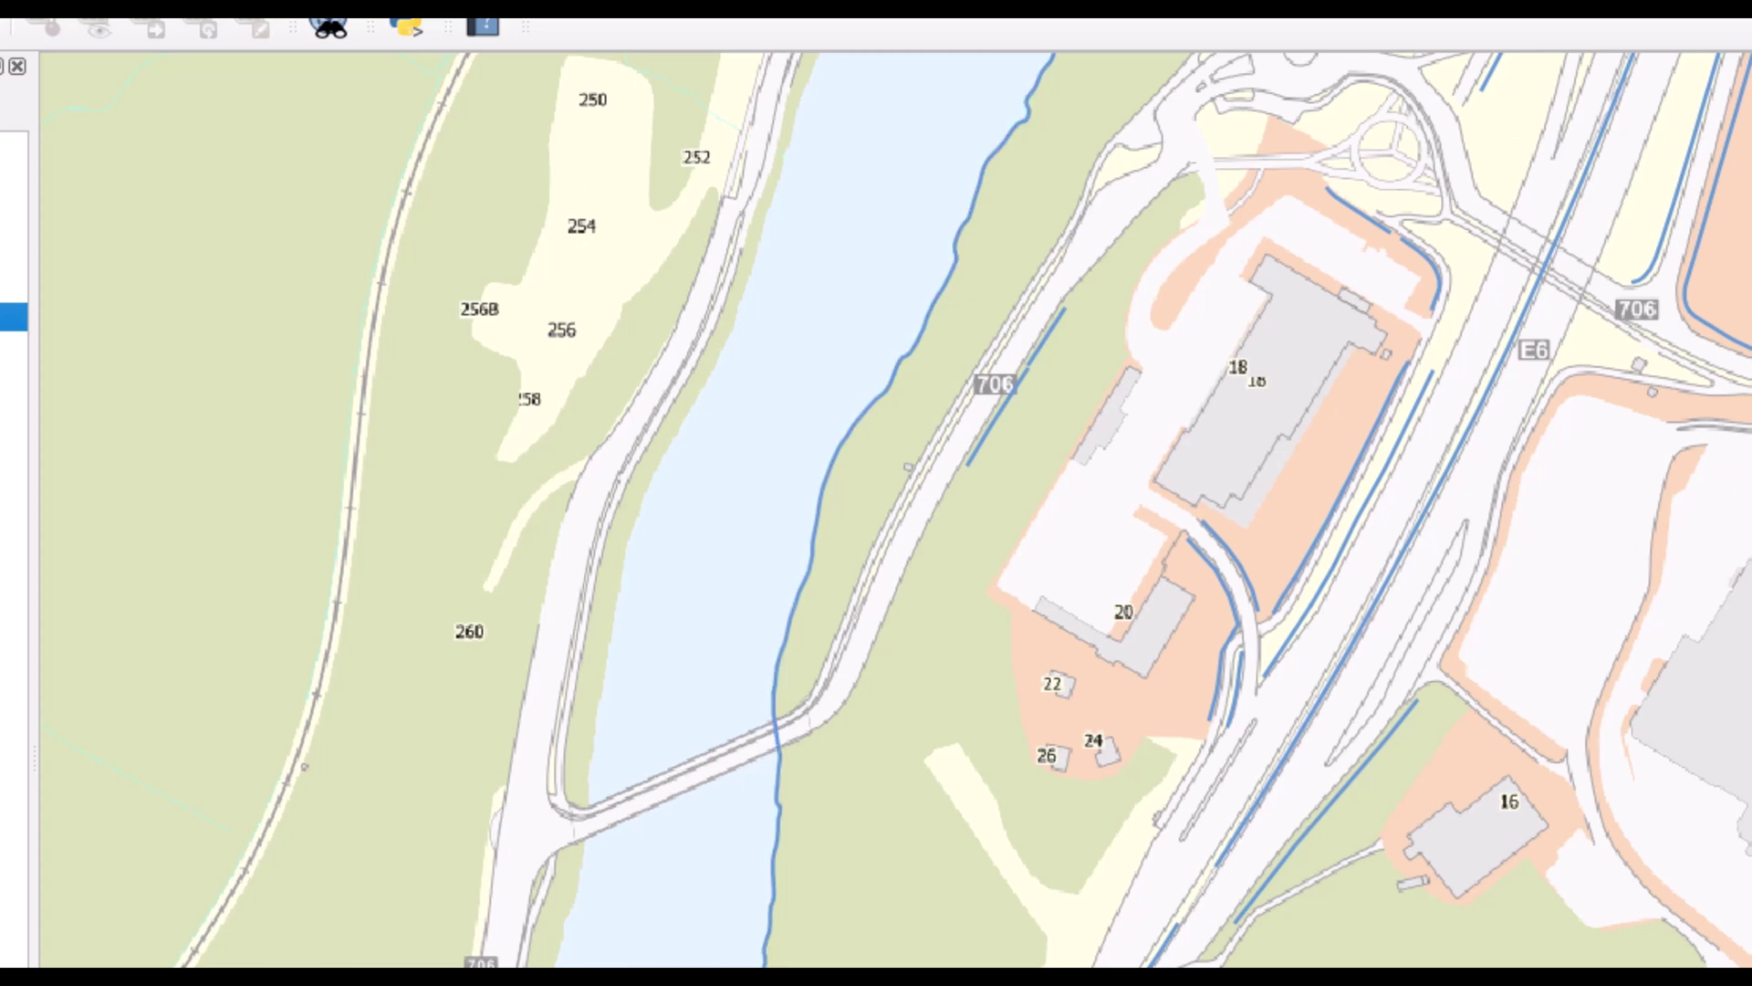
- Show the Watershed layer and inspect its boundary, including where it follows the river
left_click(4, 289)
scroll(448, 438, "down", 1)
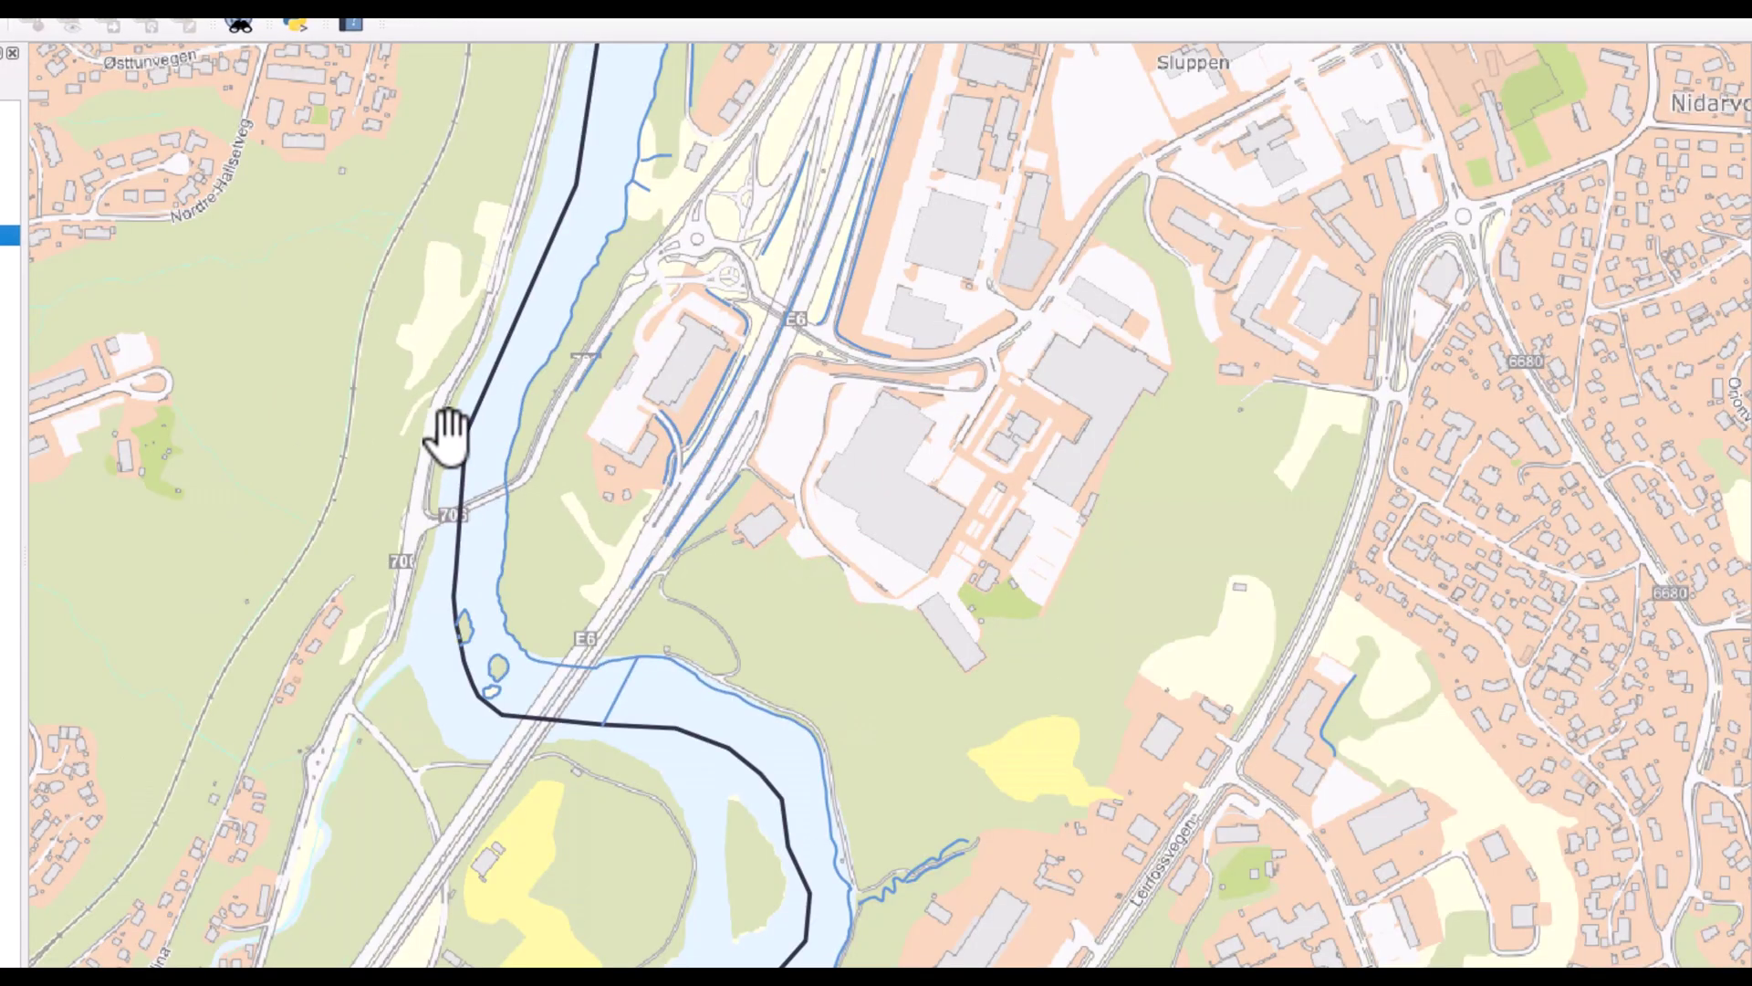
scroll(449, 434, "down", 3)
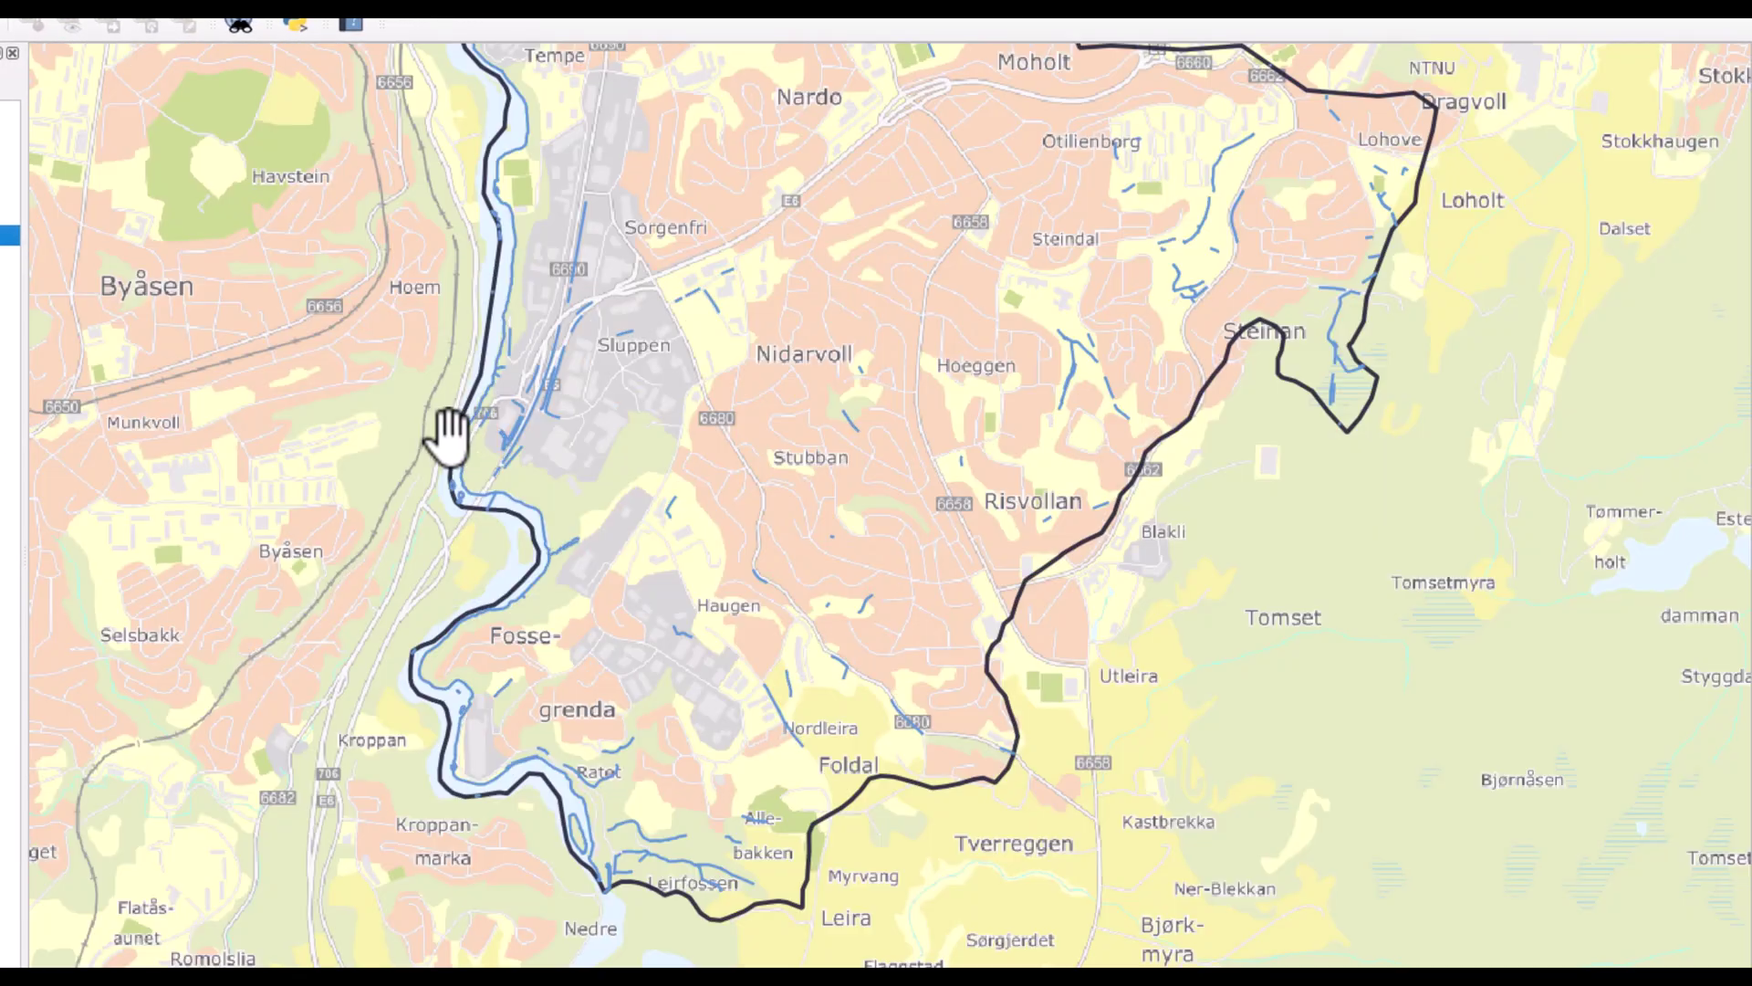
left_click_drag(559, 313, 548, 527)
scroll(548, 527, "down", 2)
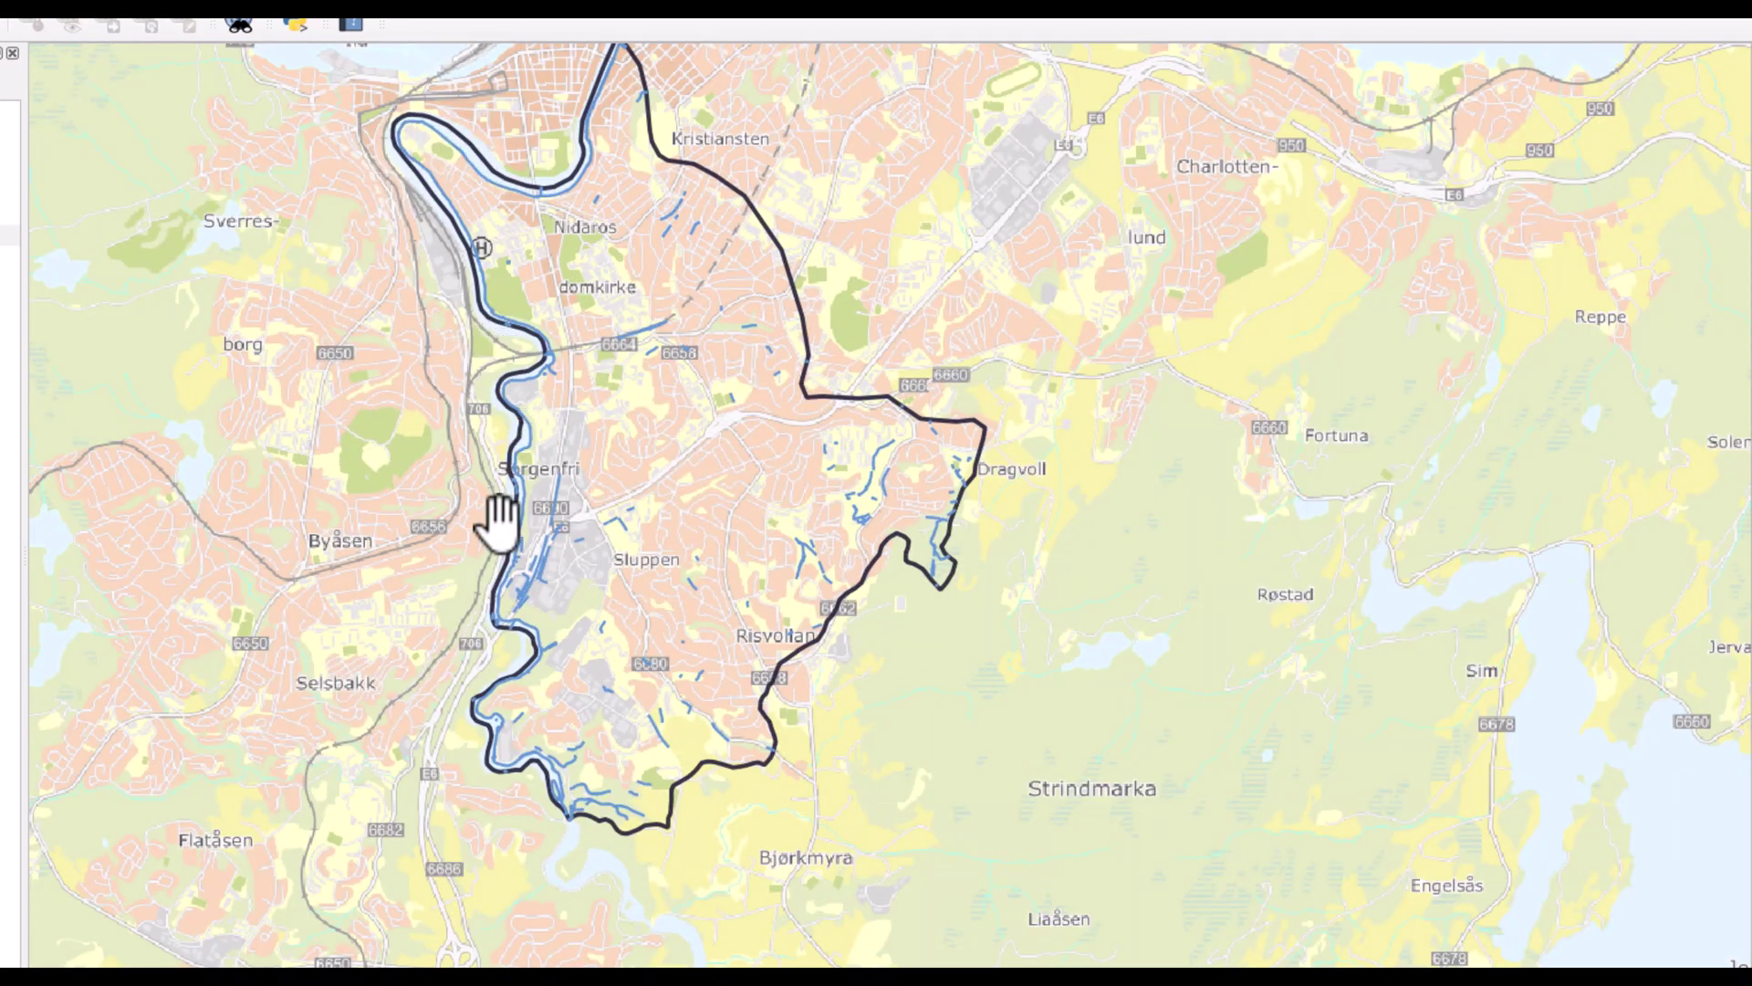
scroll(512, 587, "up", 3)
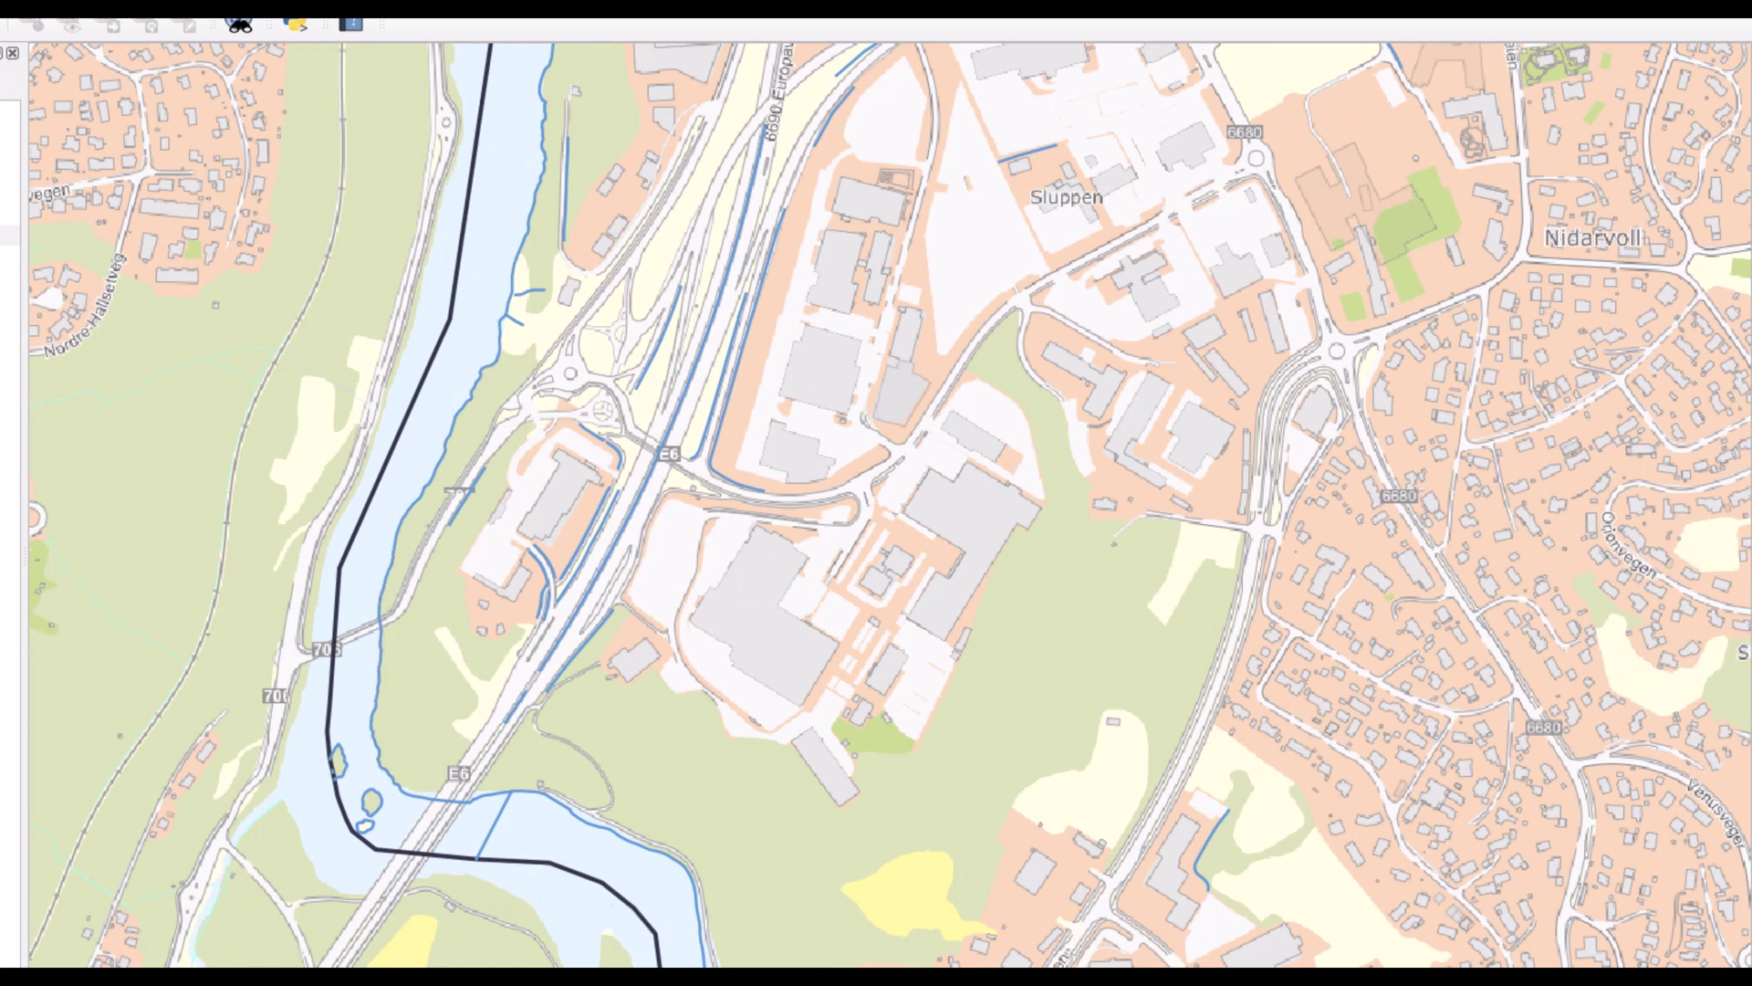
- Show the fkb_Water_poly layer and open its attribute table
left_click(8, 236)
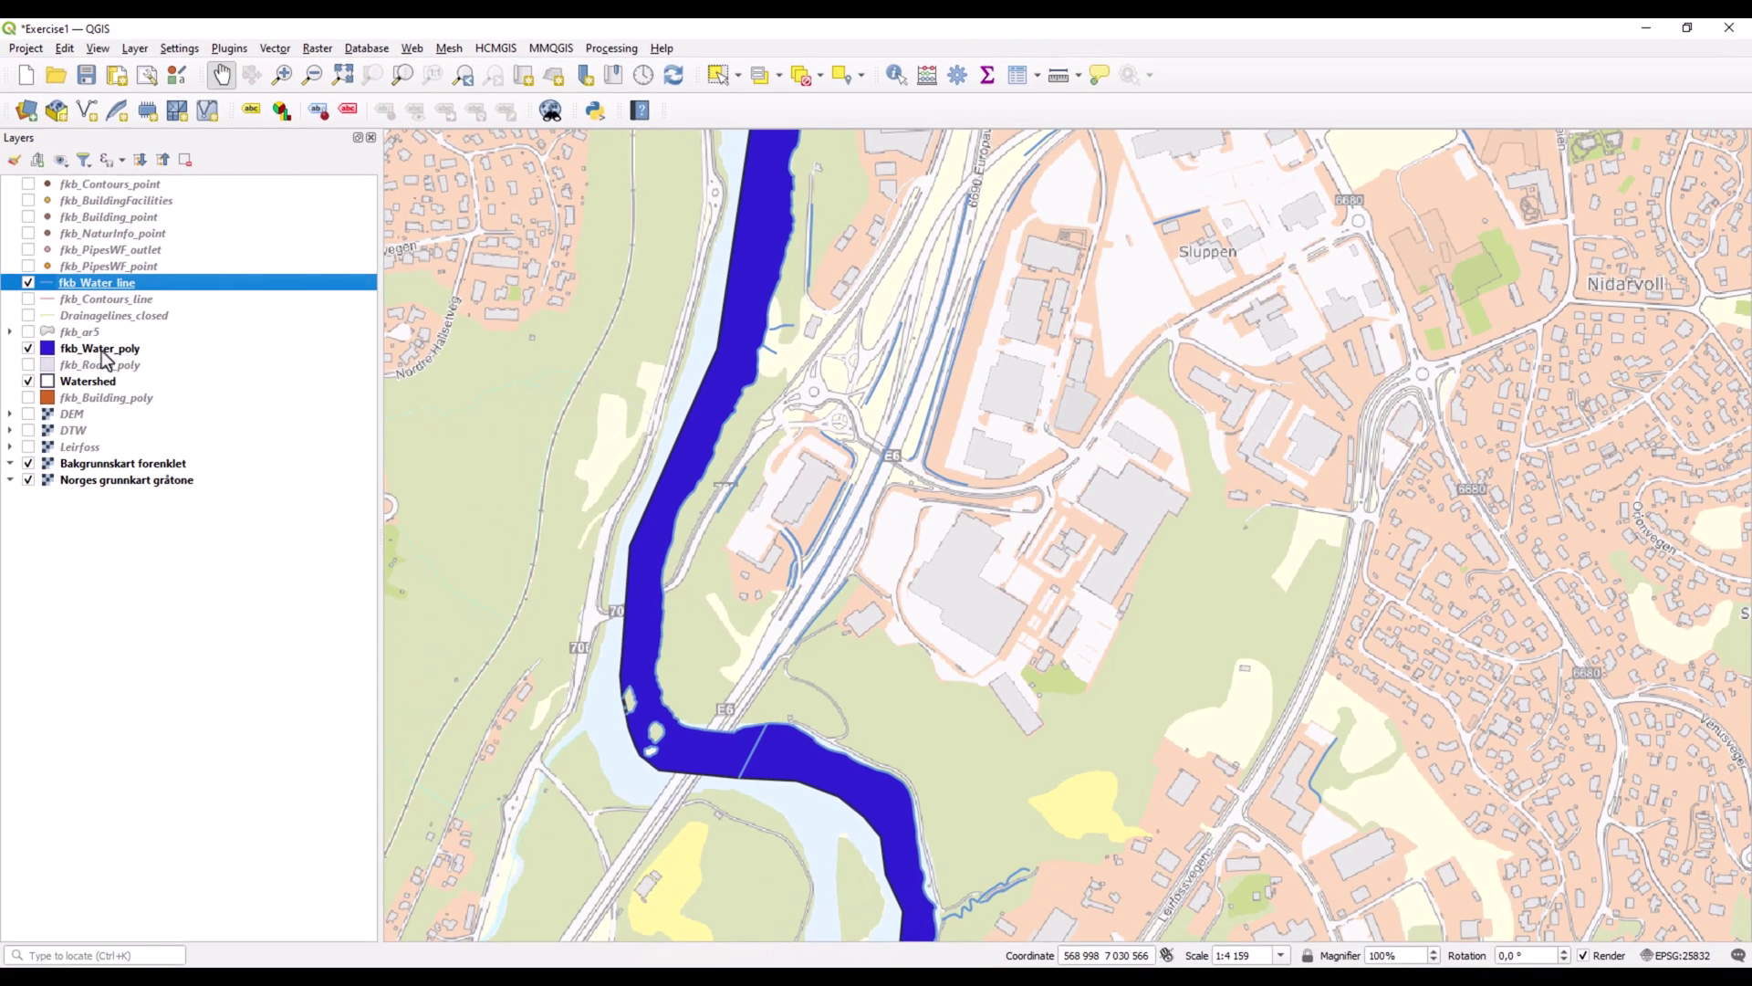
left_click(101, 350)
right_click(101, 351)
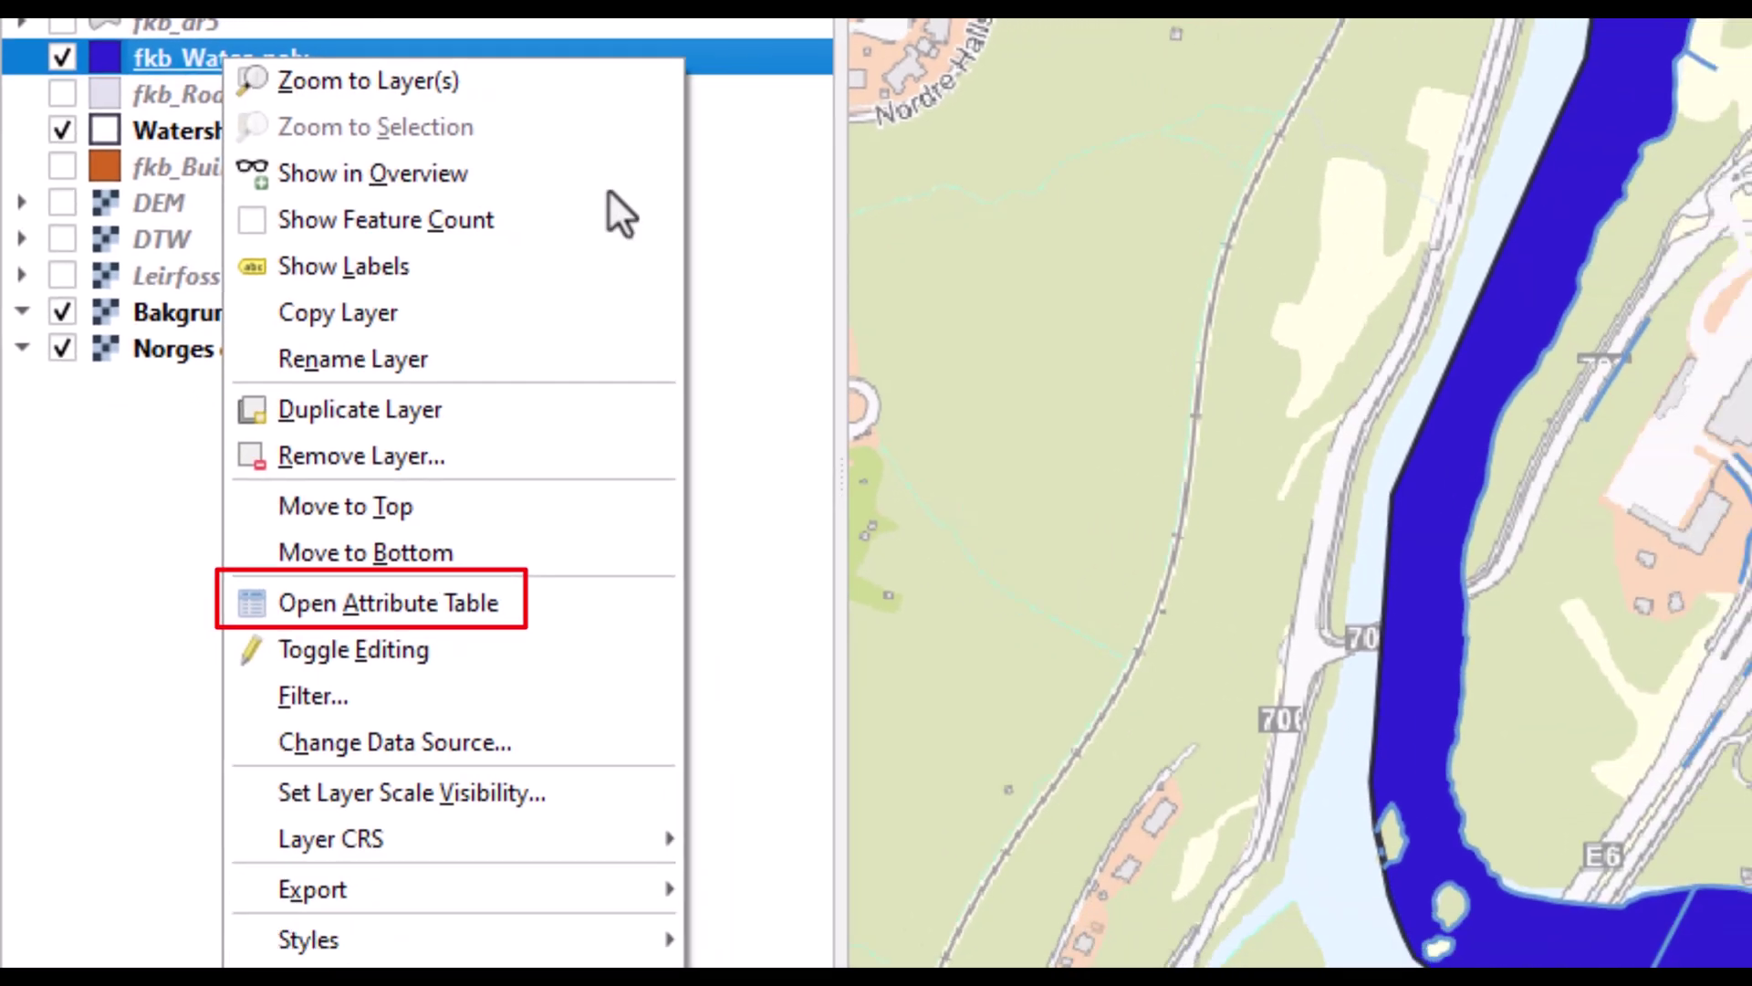
left_click(442, 682)
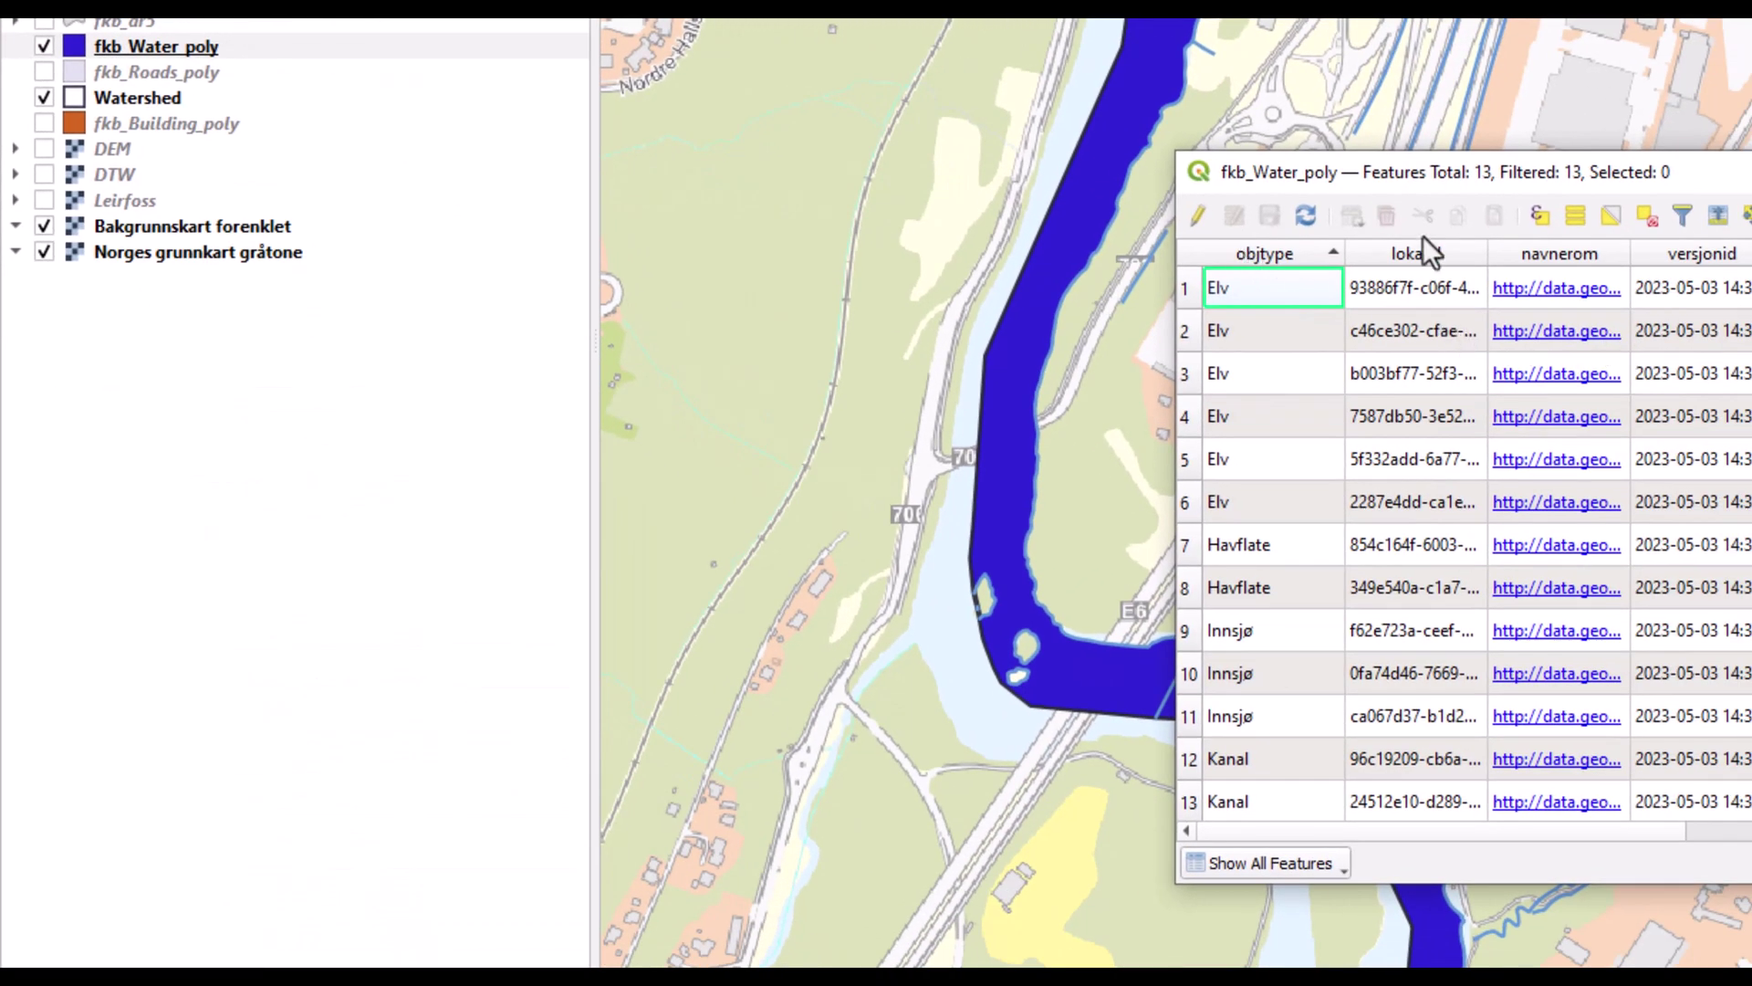
- Select the Elv records and then the Havflate records in the fkb_Water_poly table, locating each group on the map
left_click_drag(1460, 172, 1704, 28)
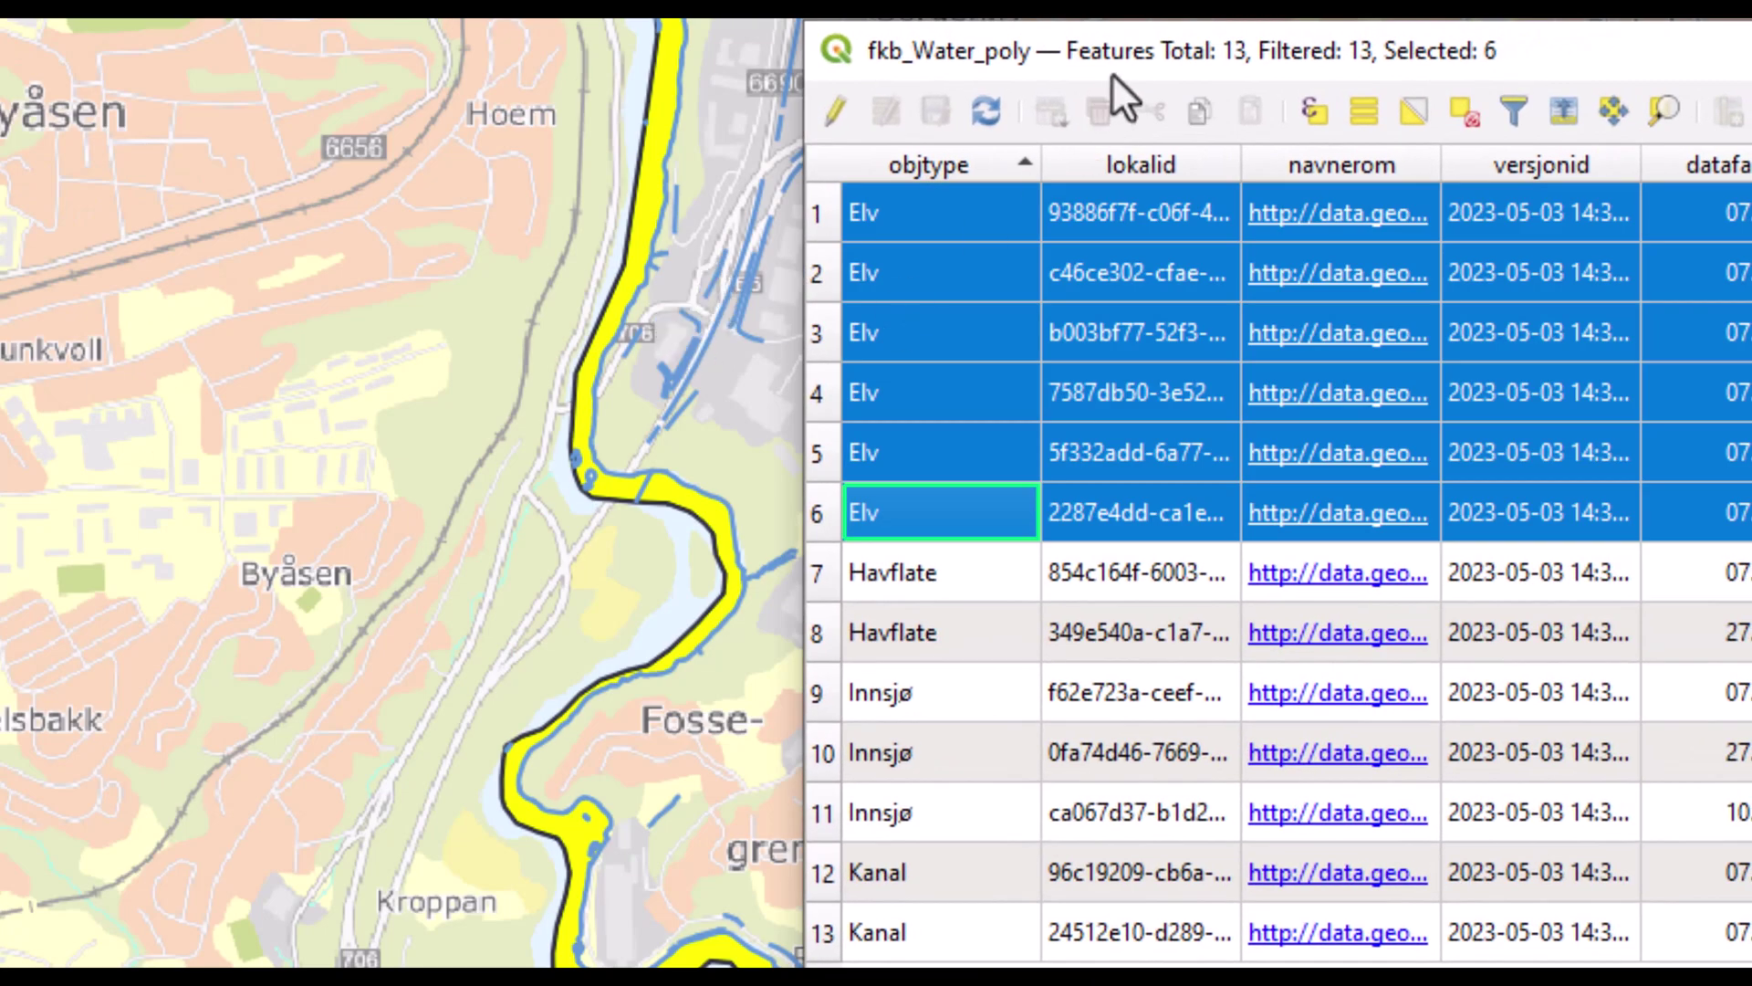
left_click_drag(1112, 73, 1464, 41)
left_click(1157, 532)
left_click(1158, 592, "shift")
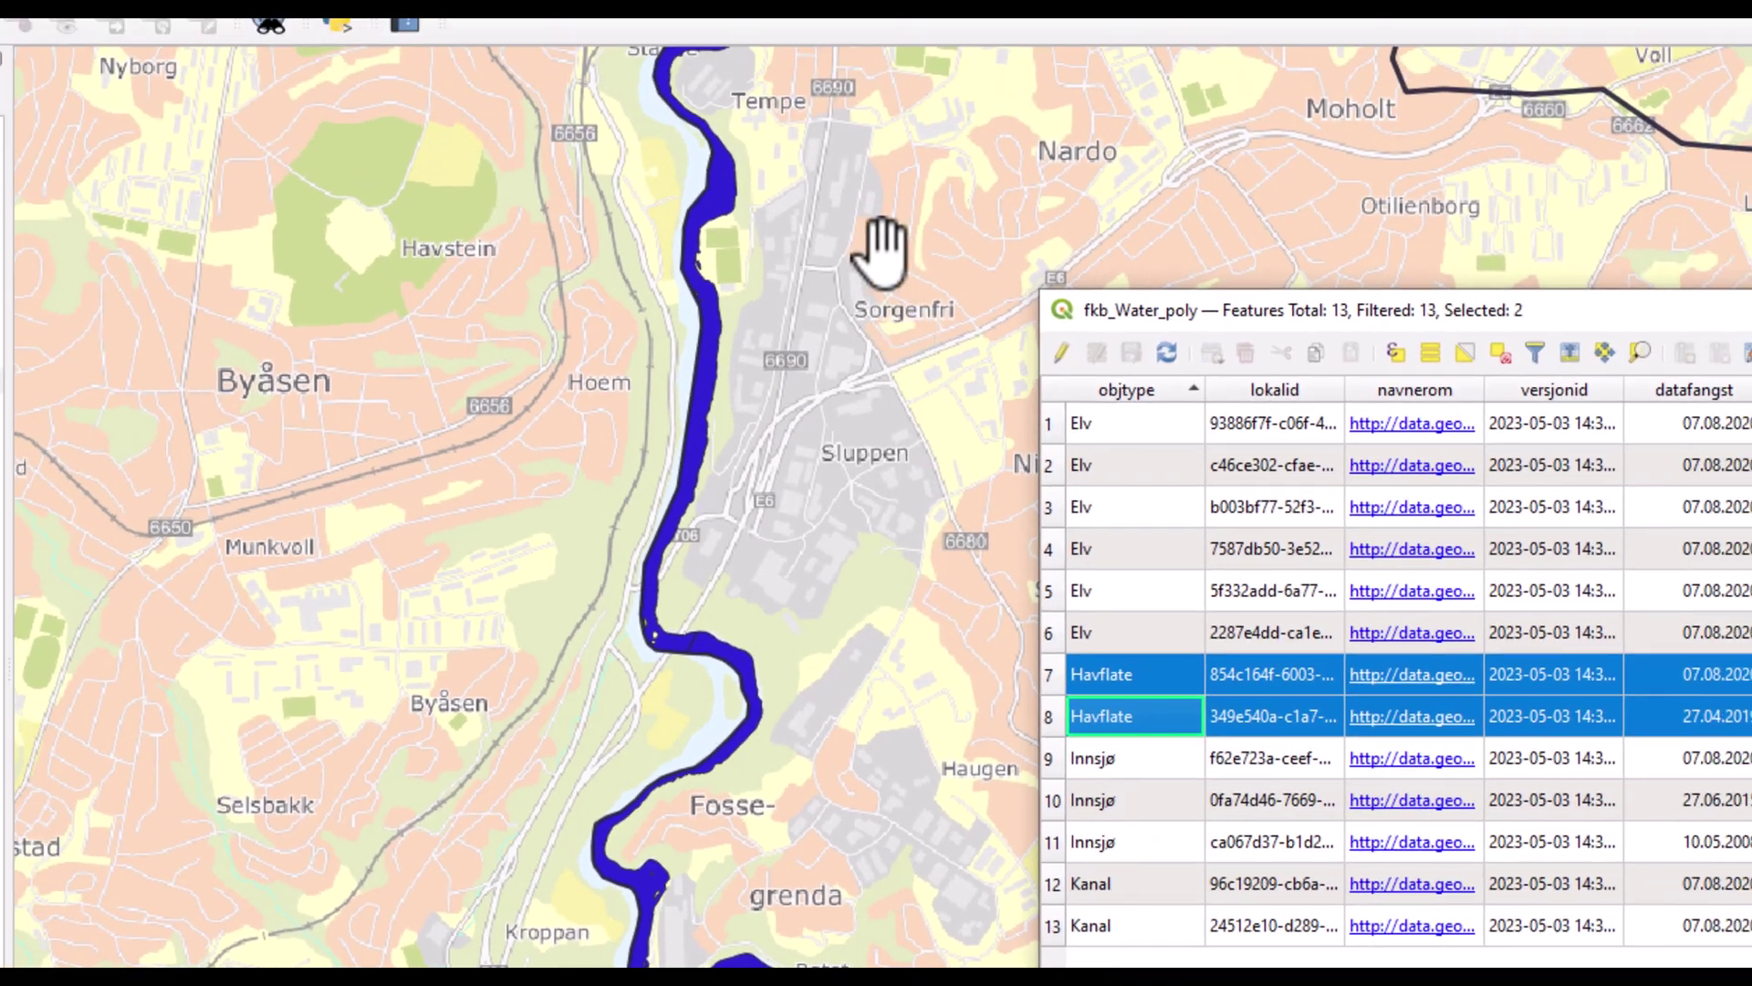
left_click_drag(881, 254, 725, 746)
left_click_drag(770, 557, 750, 820)
- Select the three Innsjø records in the table and zoom the map to the one in row 10
left_click_drag(794, 536, 1076, 704)
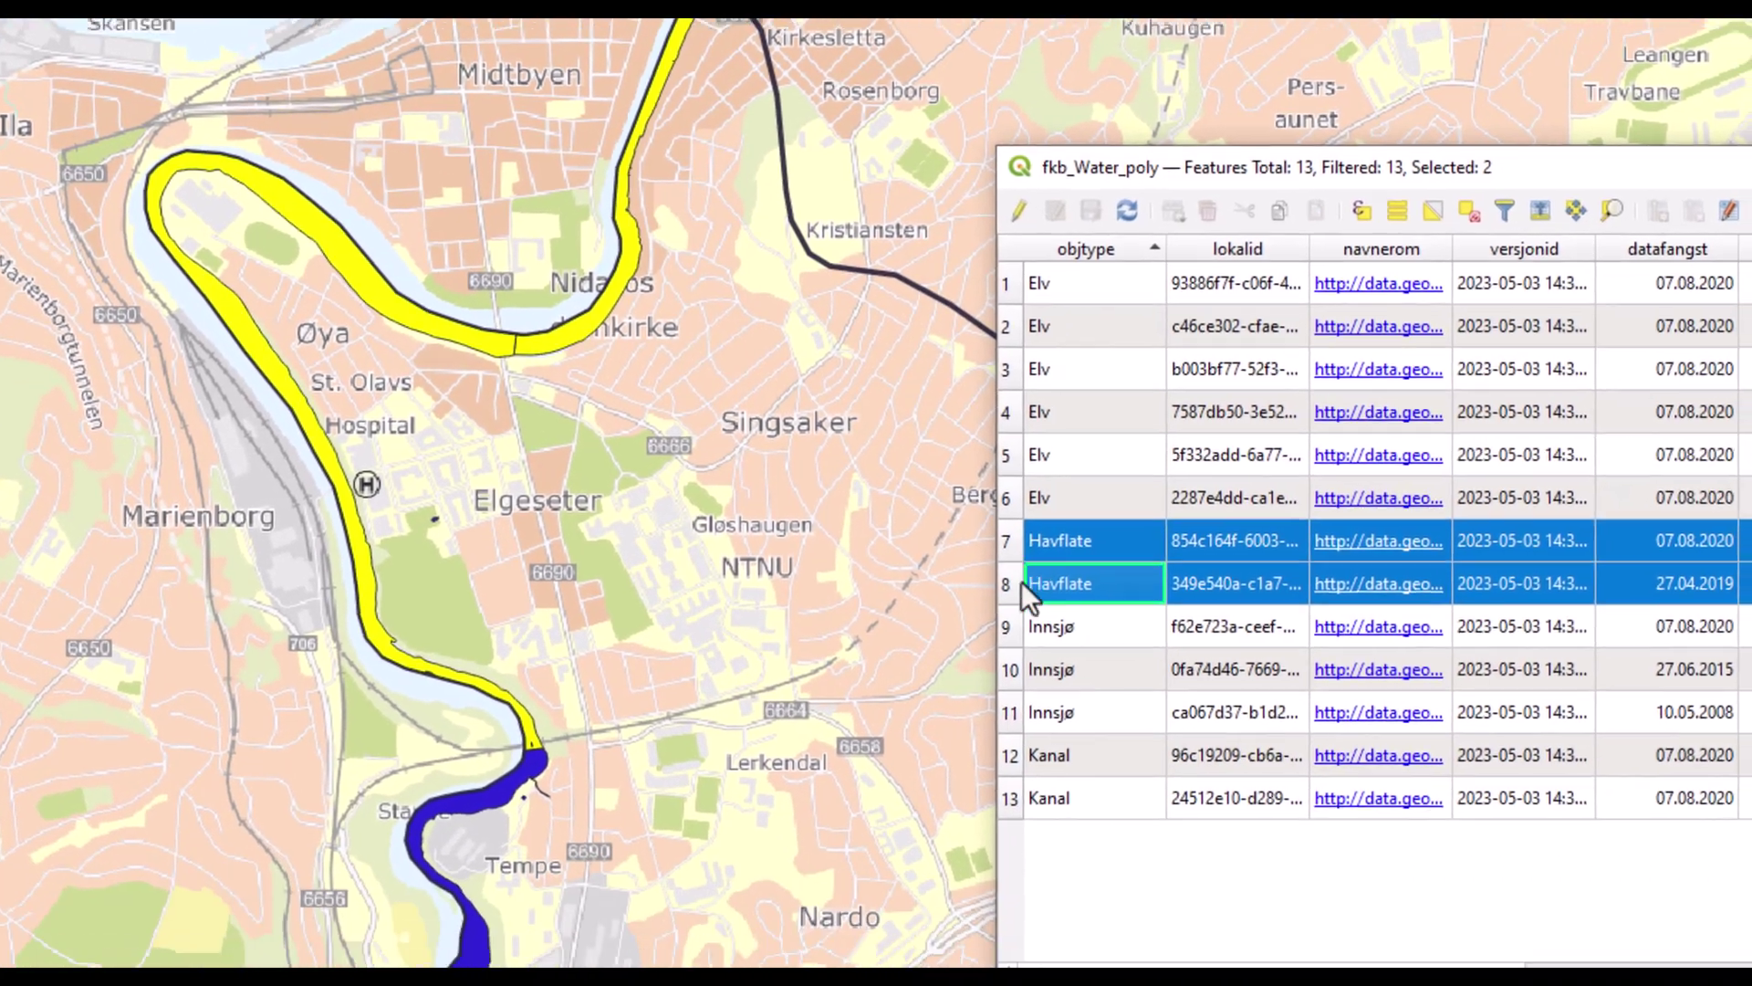
left_click_drag(1014, 628, 1002, 703)
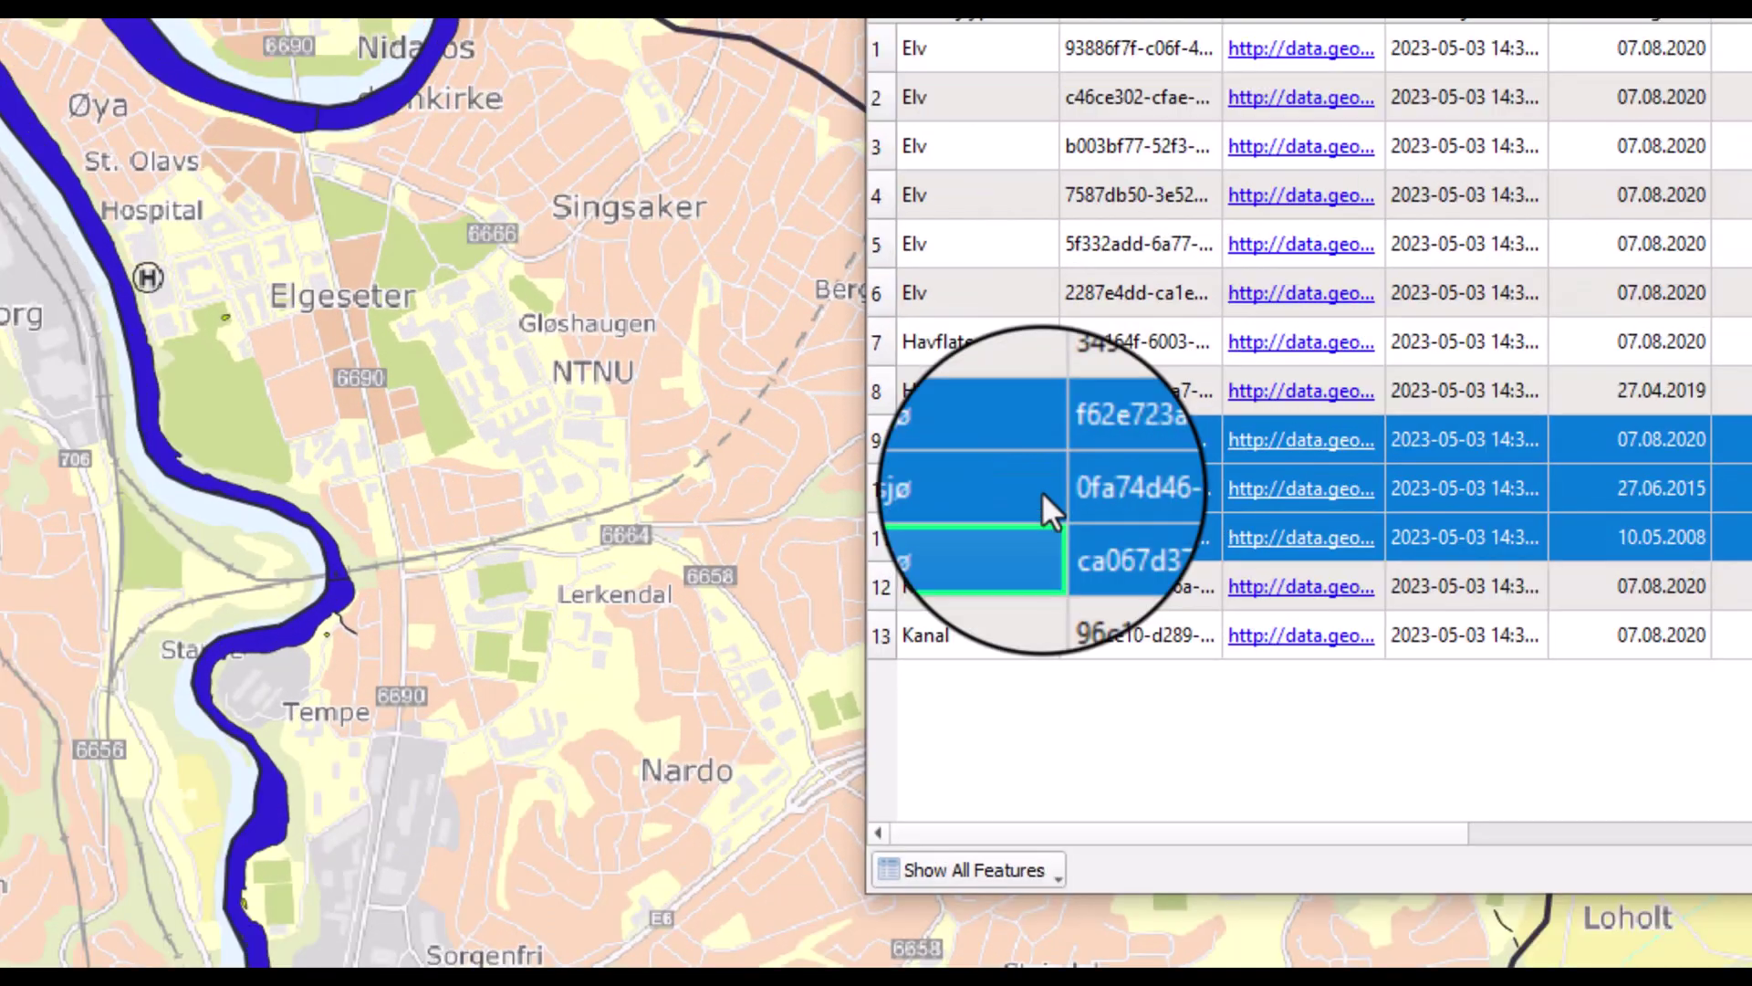
right_click(1121, 570)
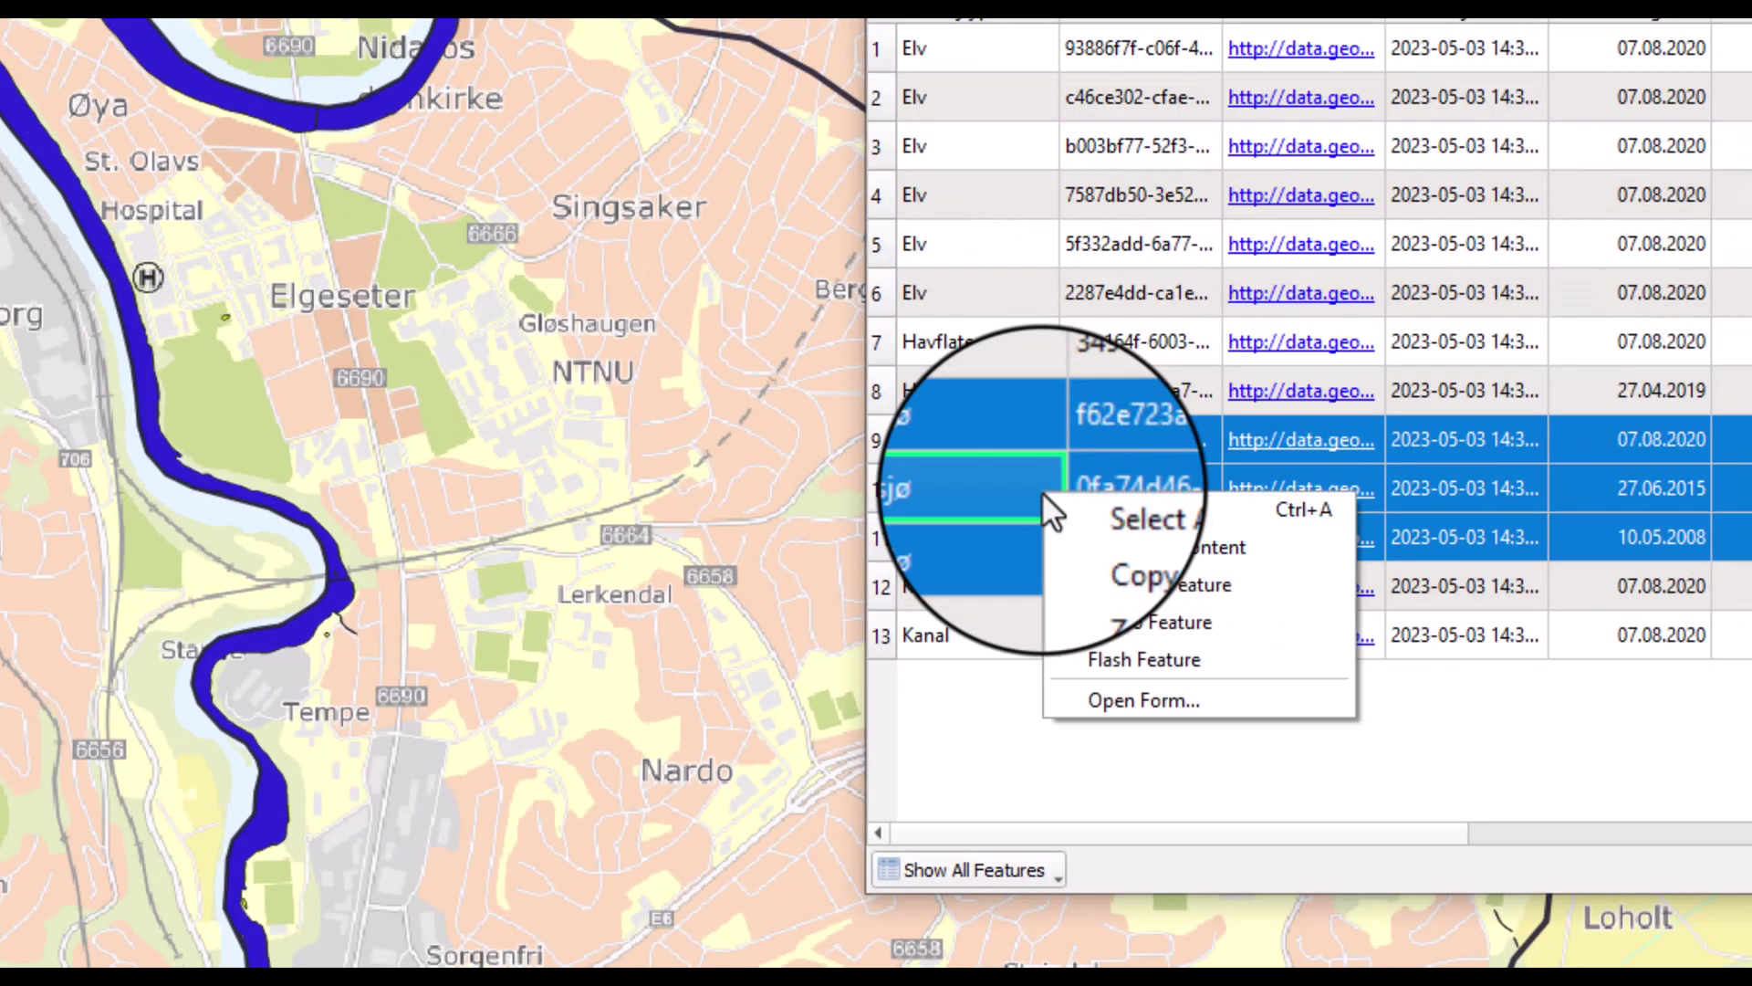
left_click(1201, 588)
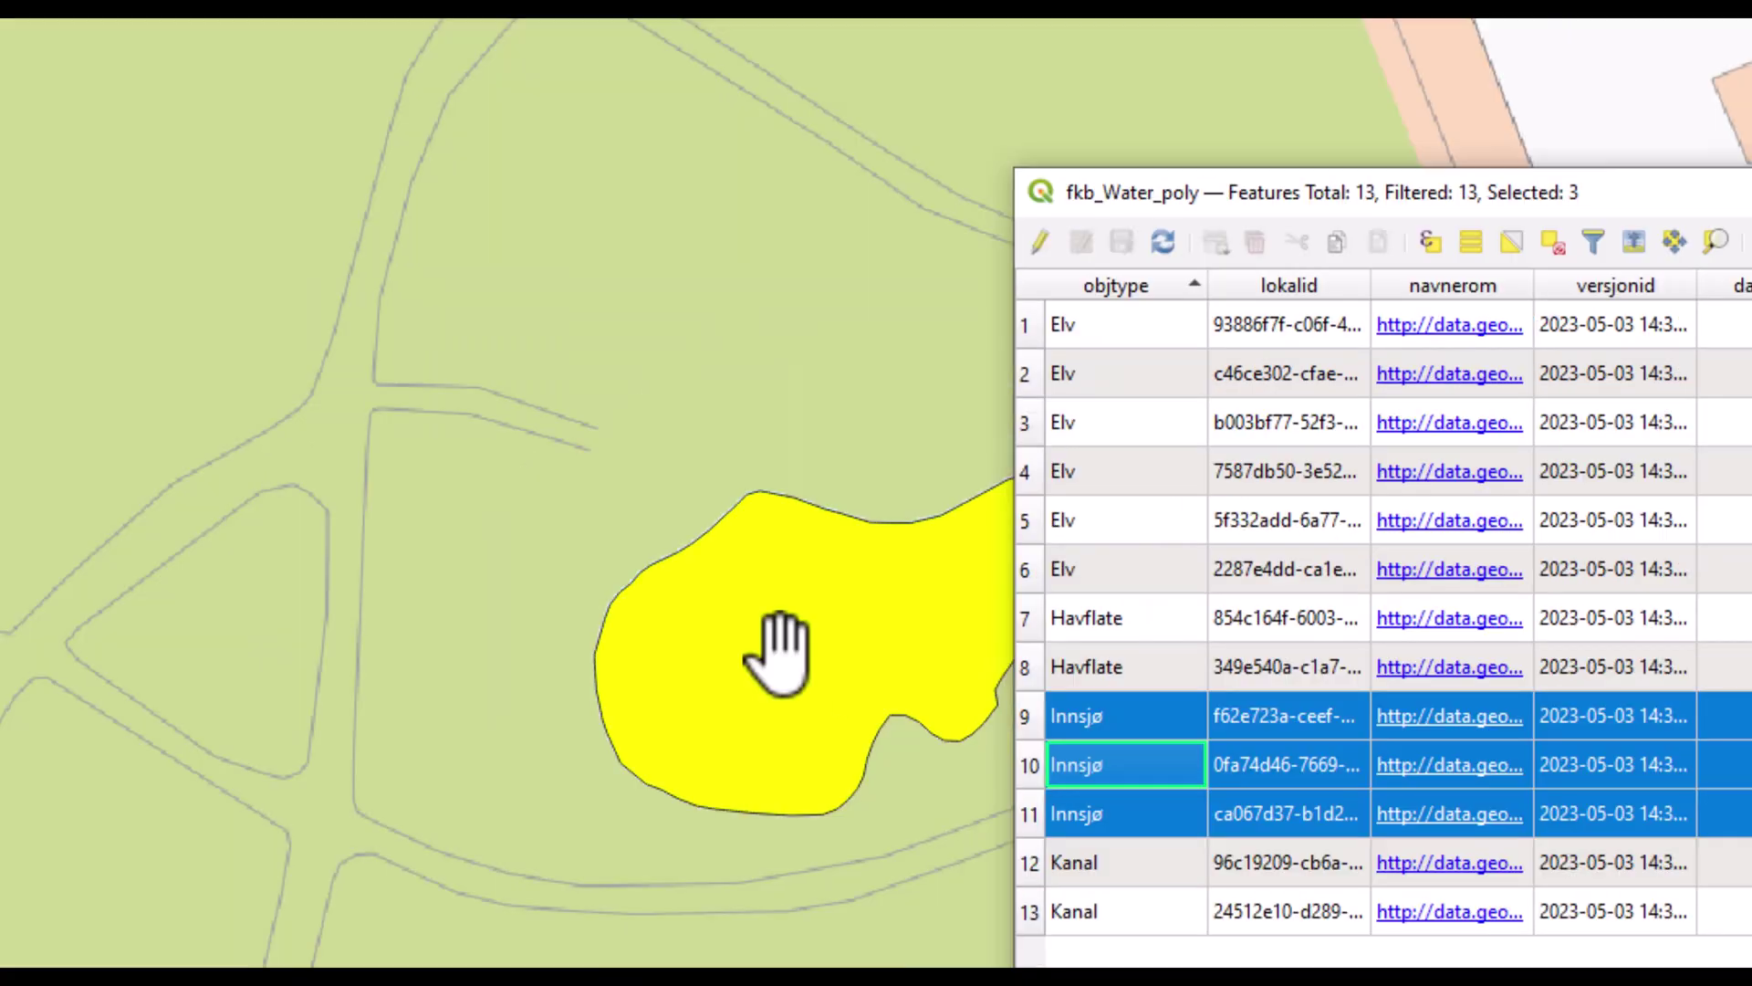
scroll(780, 648, "down", 1)
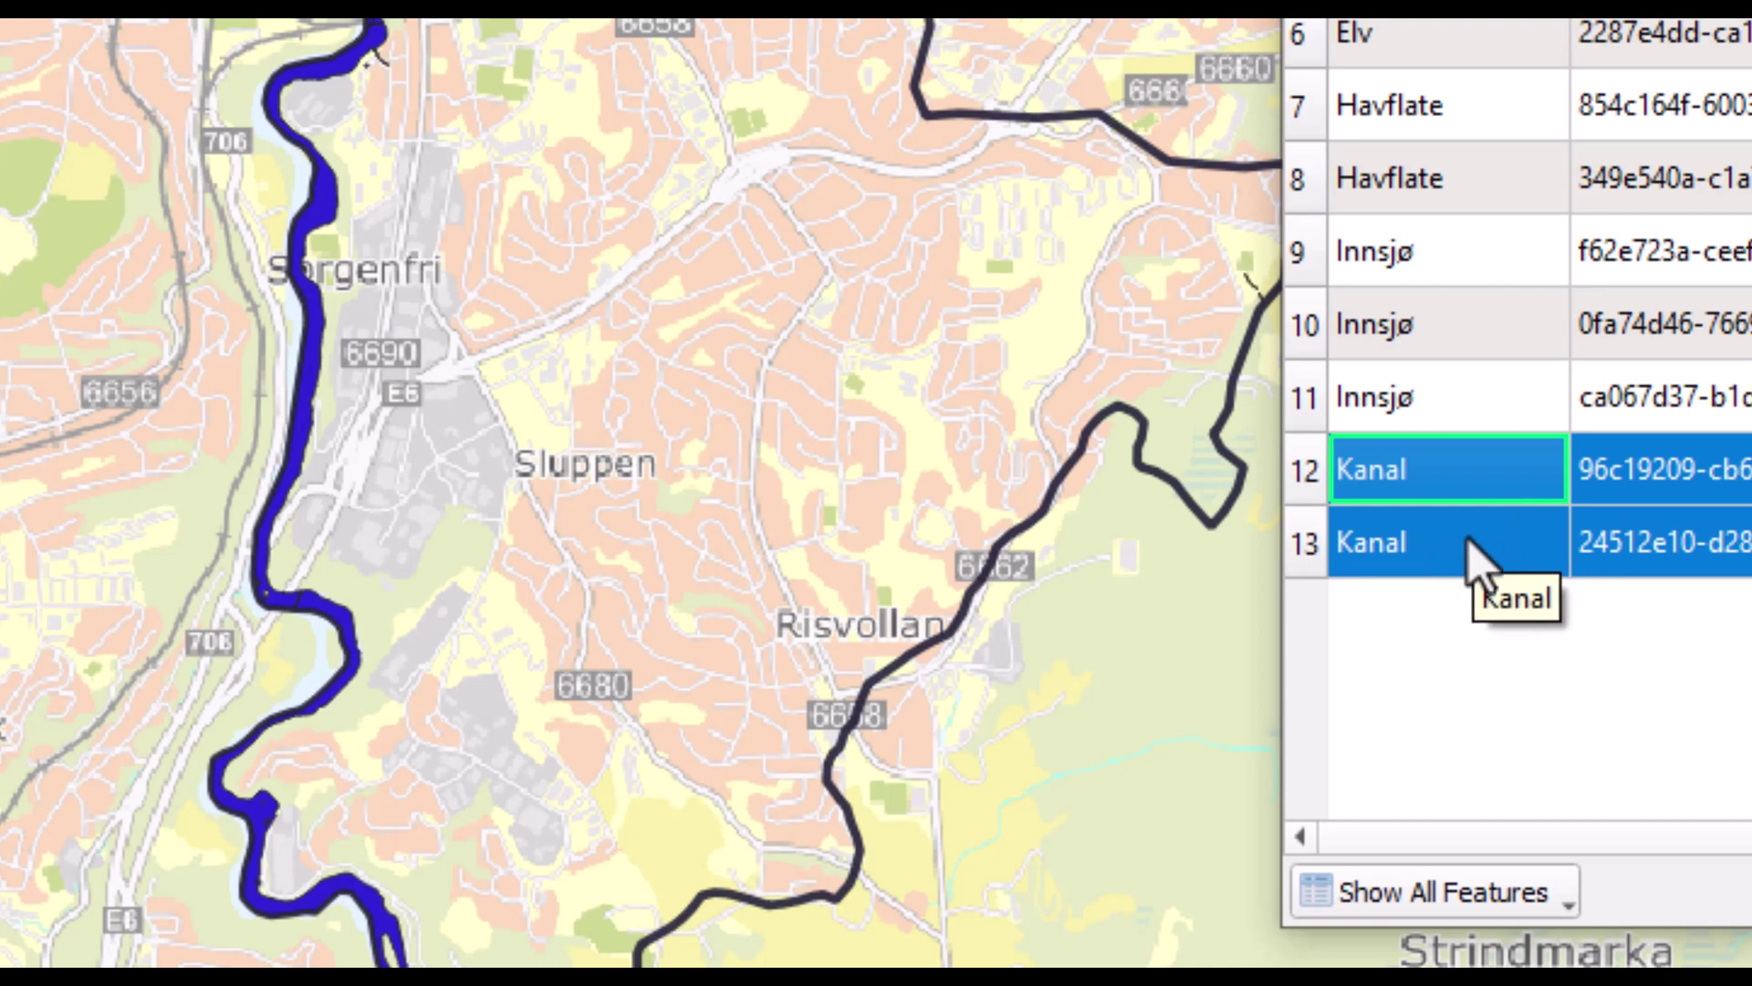
- Zoom the map to the Kanal feature in row 13, with both Kanal records selected
right_click(1464, 548)
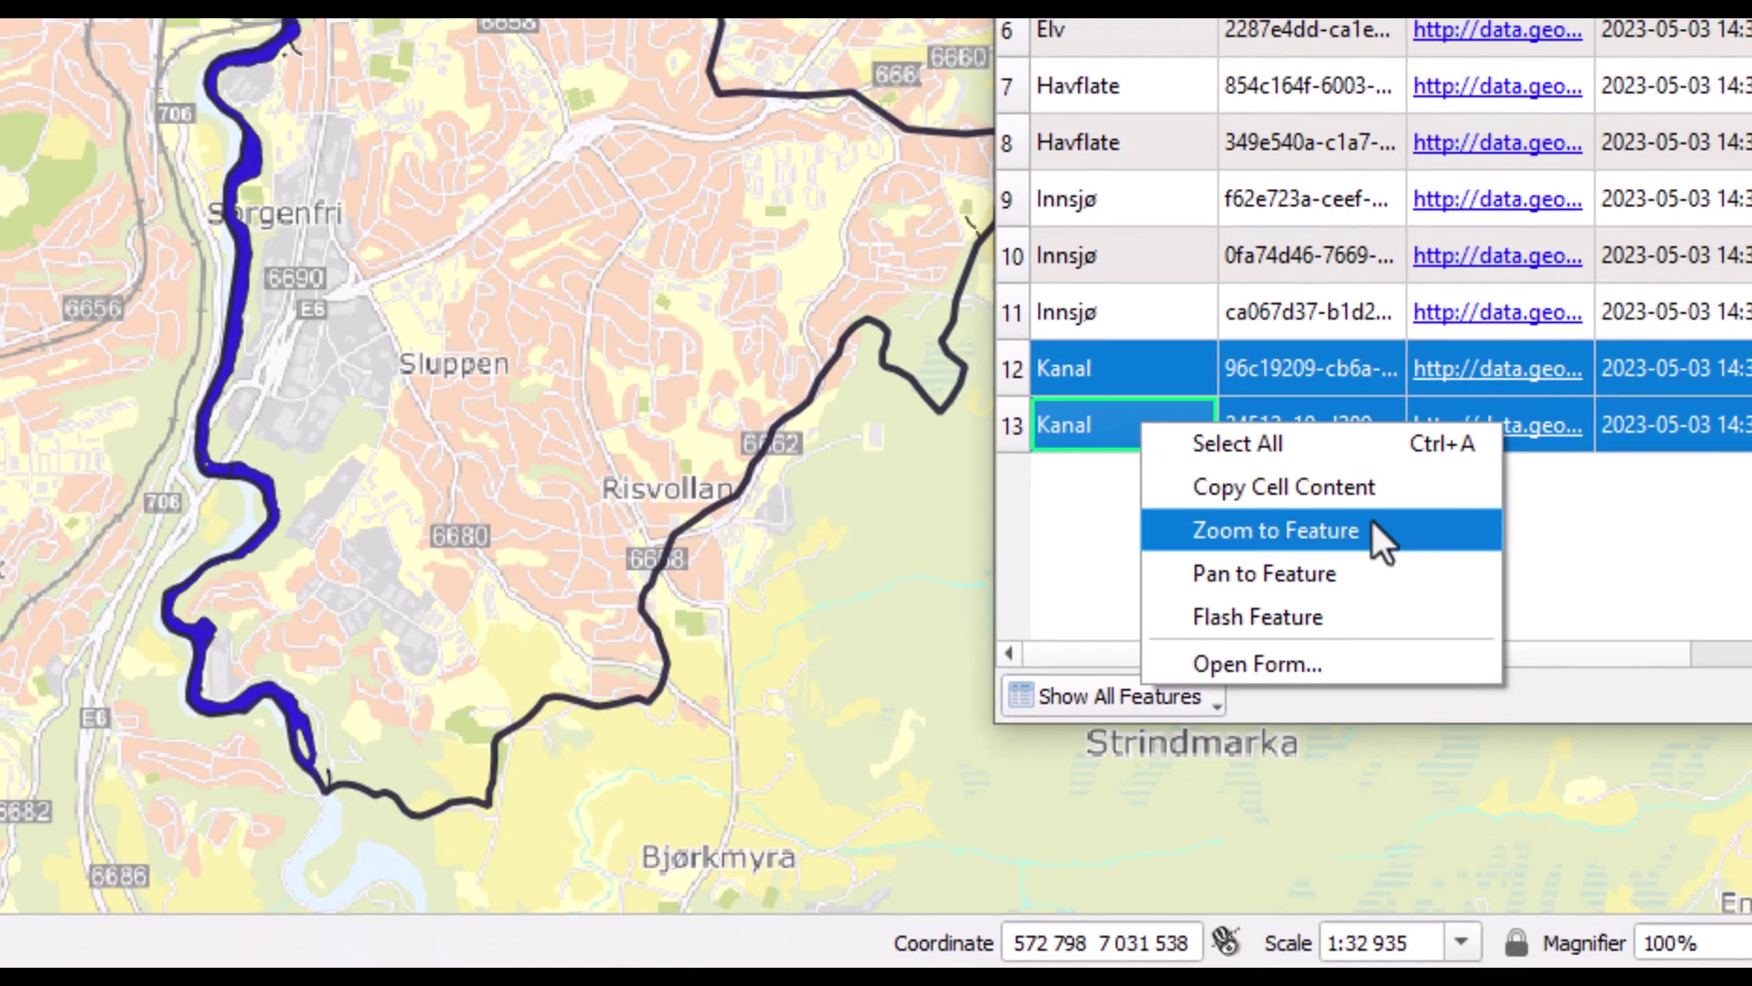
left_click(1355, 527)
scroll(586, 68, "down", 3)
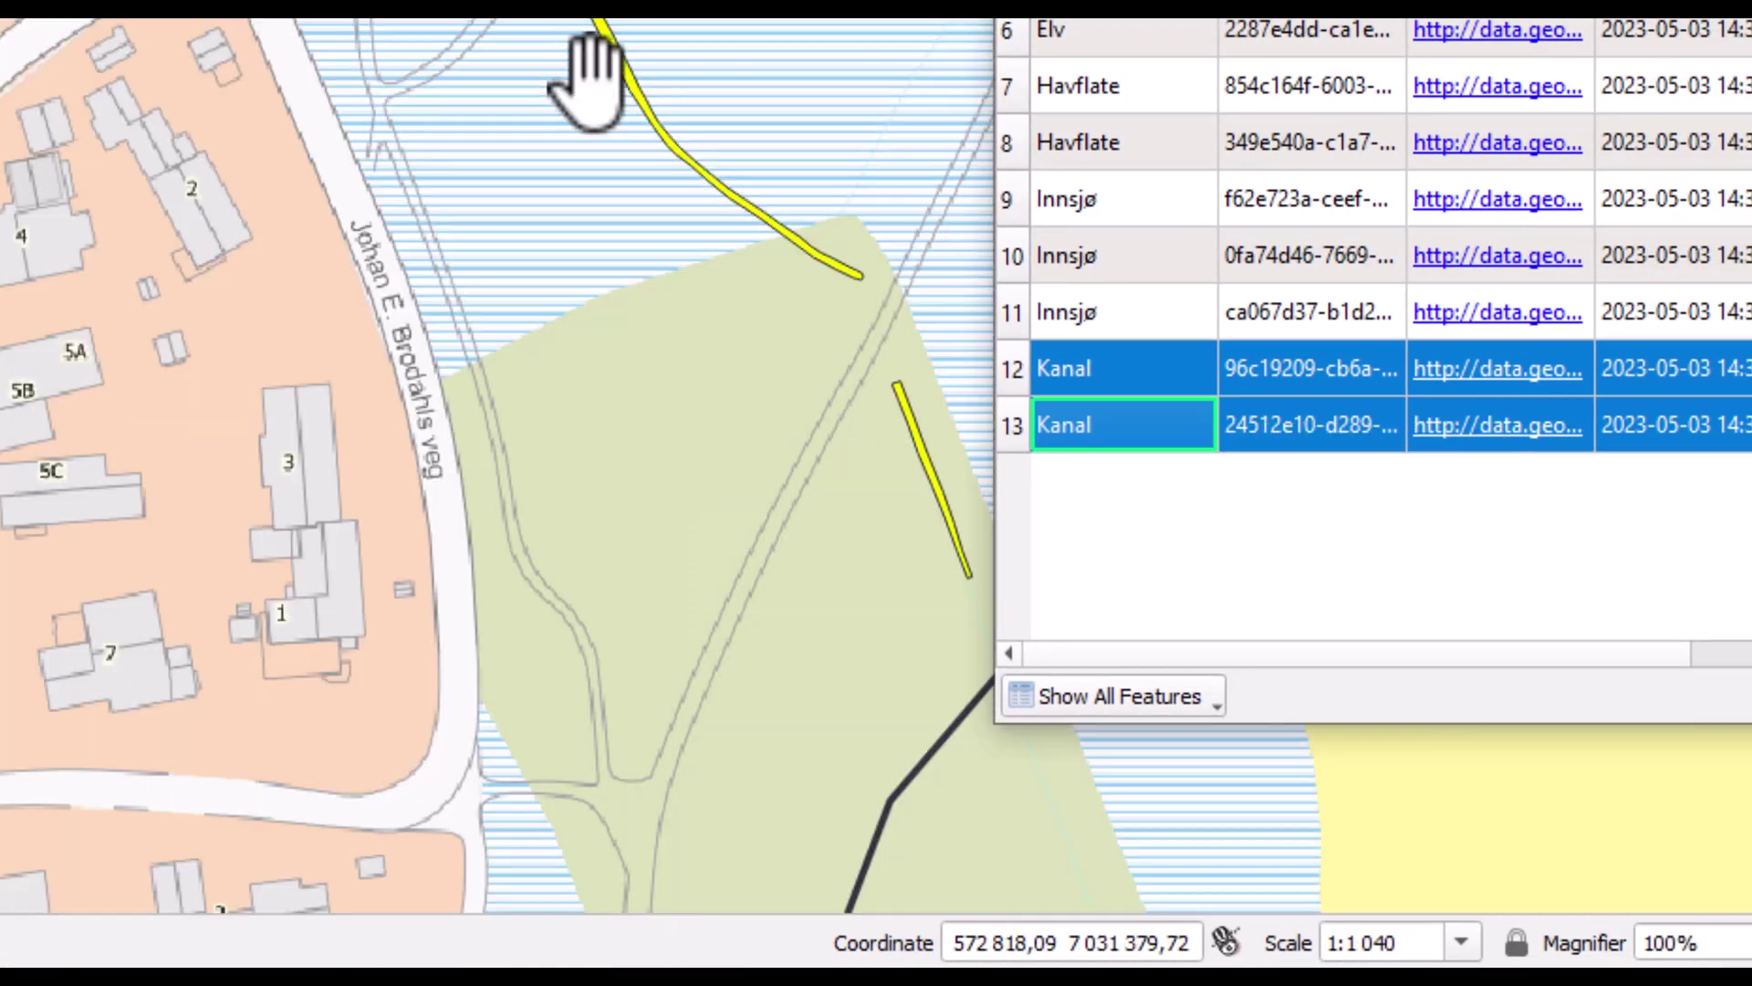